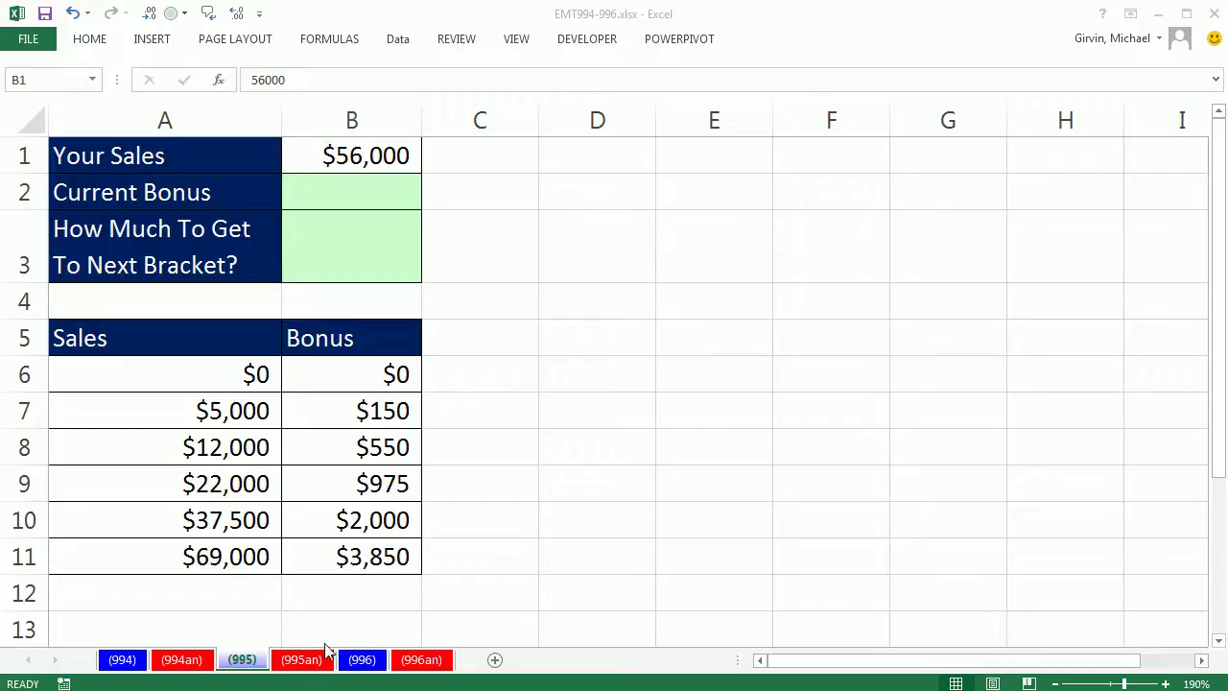
pyautogui.click(610, 17)
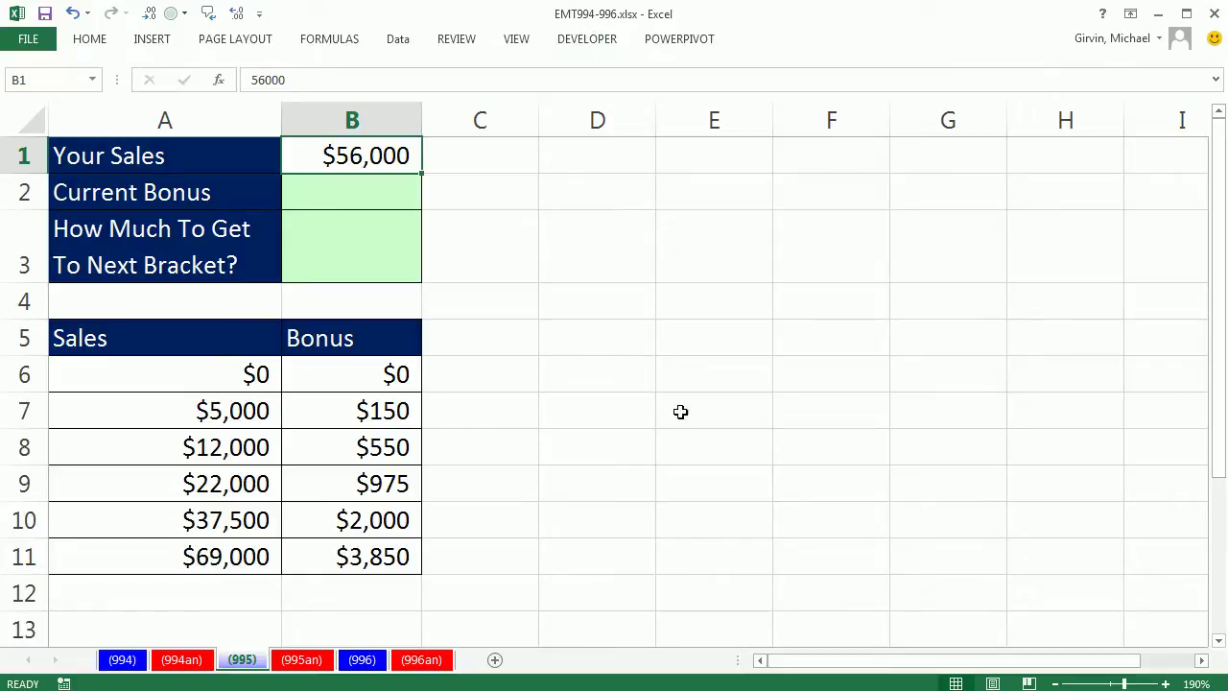
pyautogui.click(659, 362)
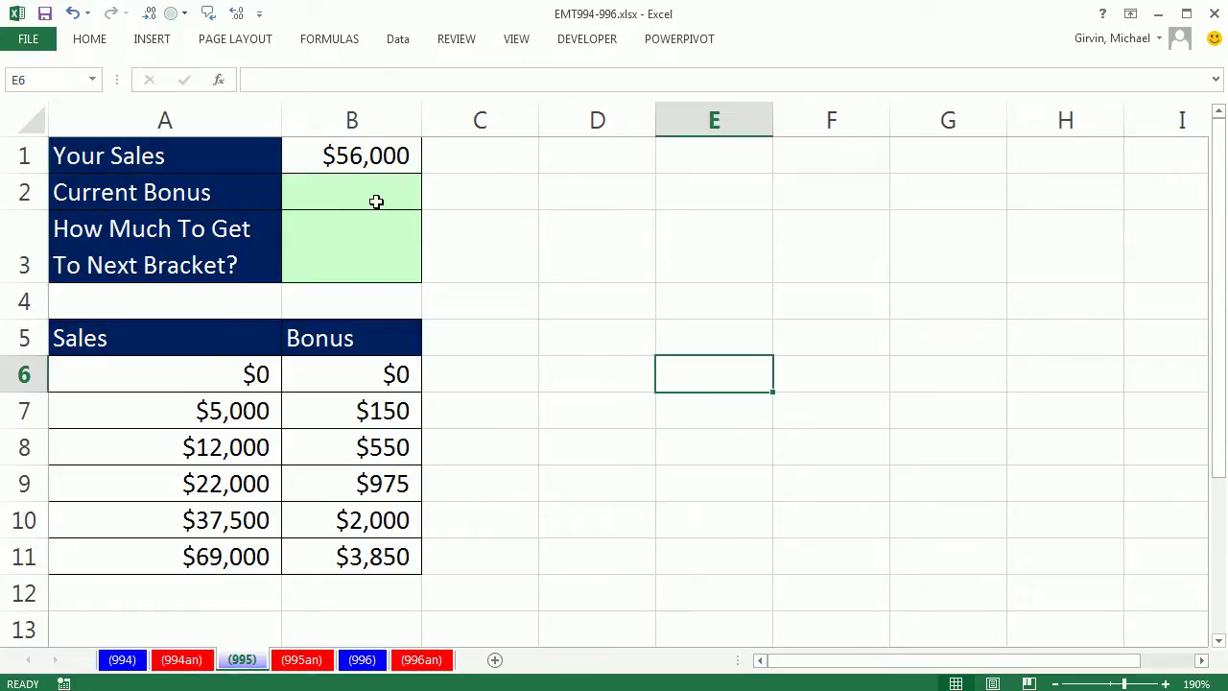
pyautogui.click(345, 161)
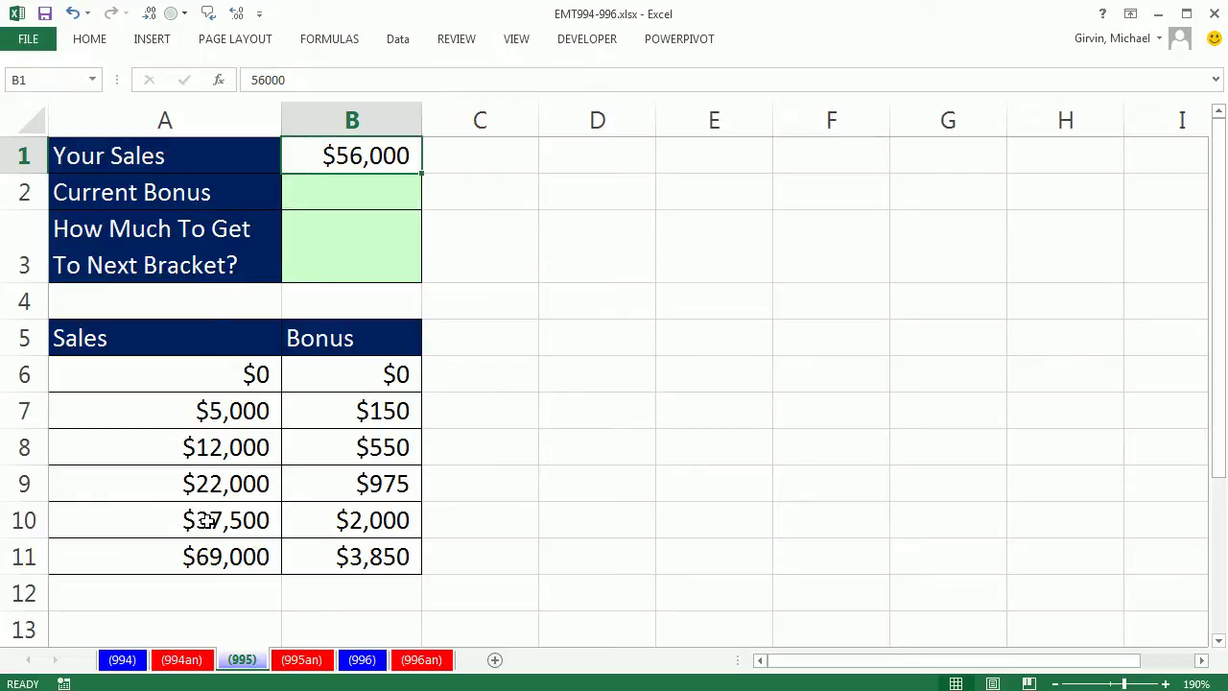
pyautogui.click(381, 522)
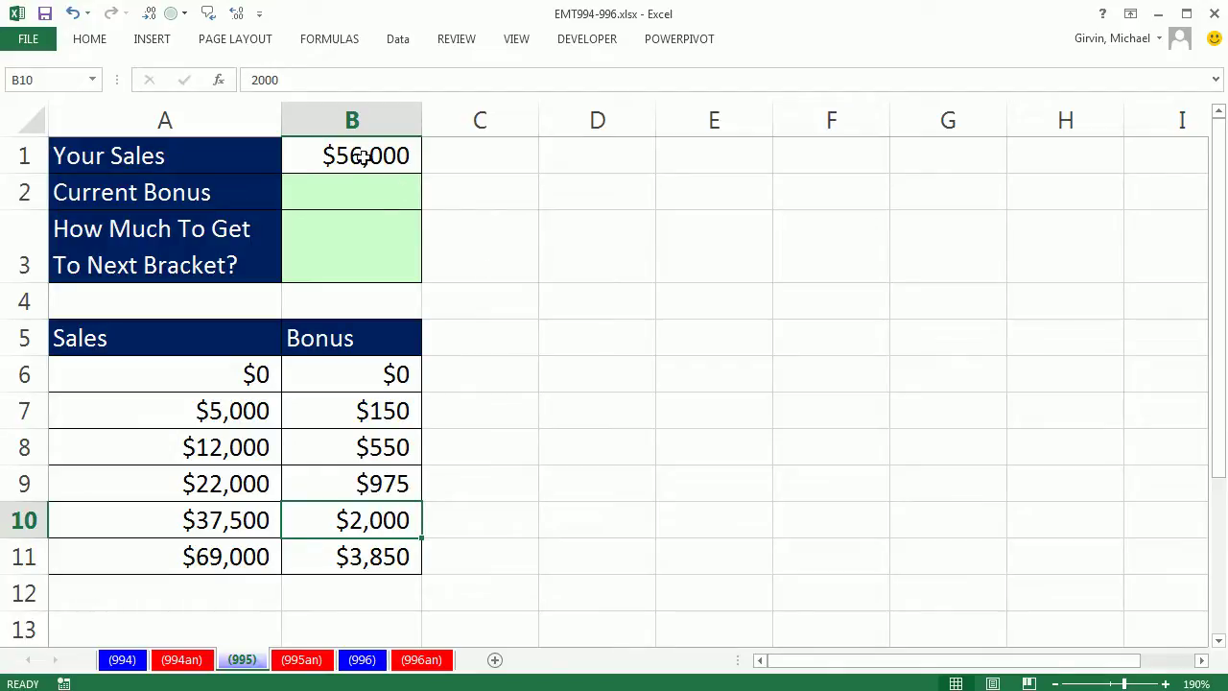
pyautogui.click(363, 157)
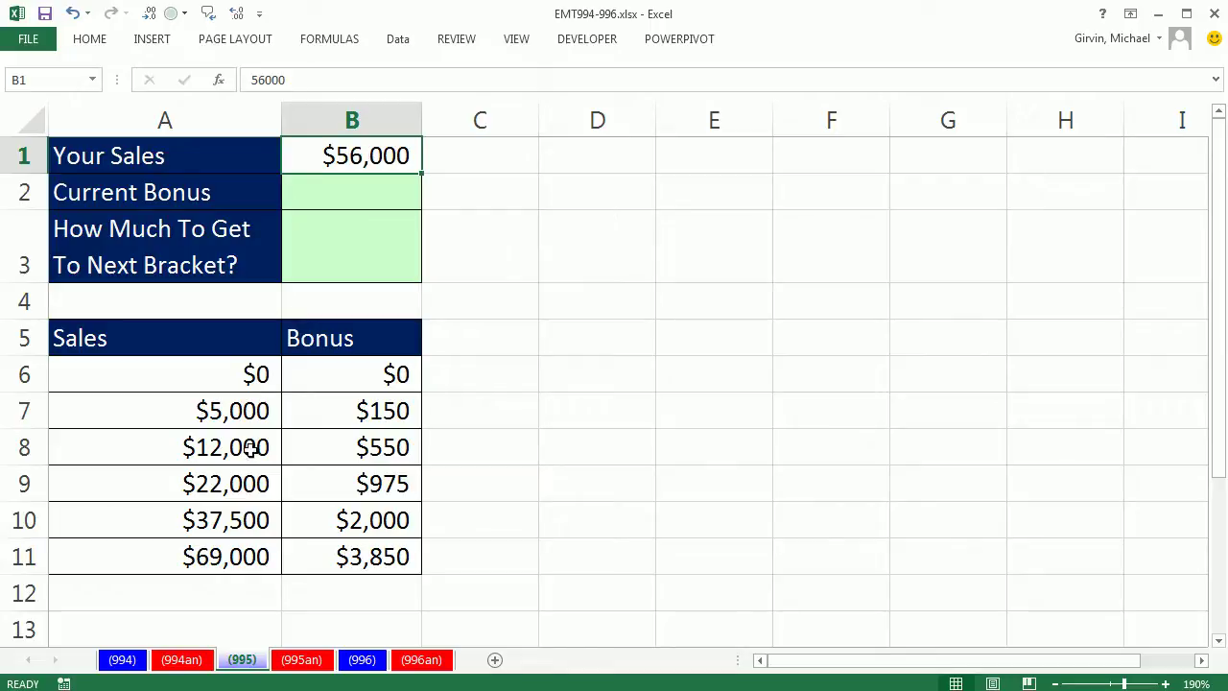
pyautogui.click(357, 563)
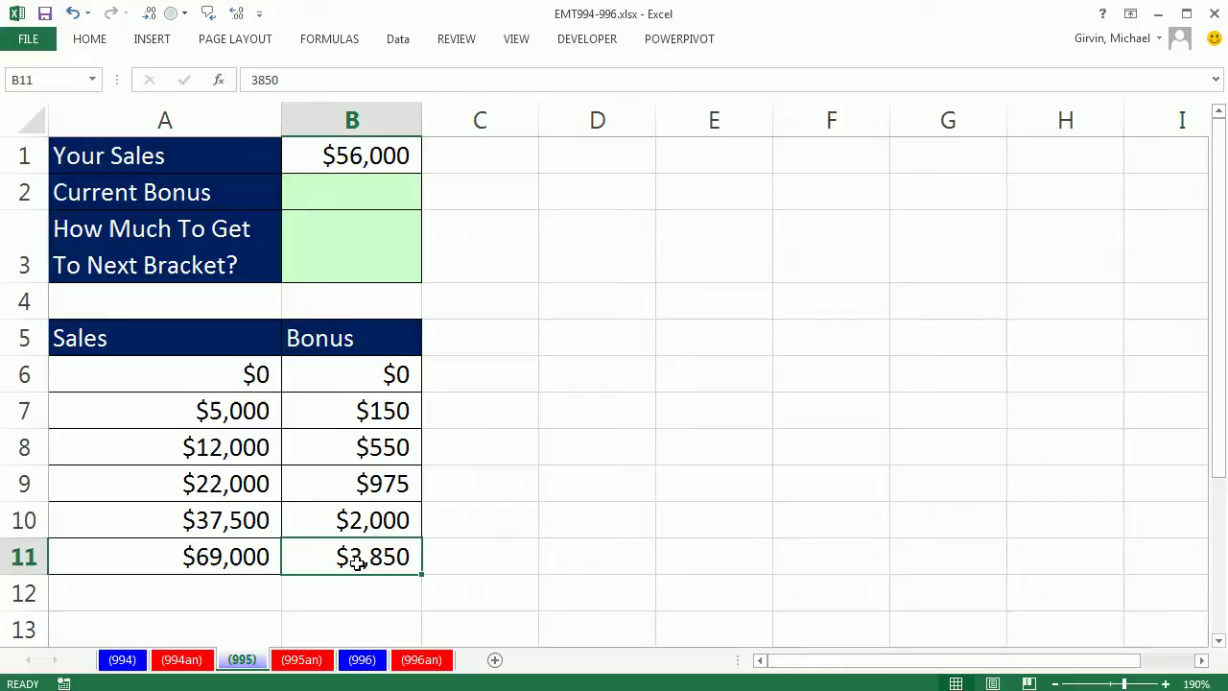
# Step: Calculate the current bonus in B2 with a VLOOKUP of B1 in A6:B11, returning column 2 and omitting the range lookup argument
pyautogui.click(363, 203)
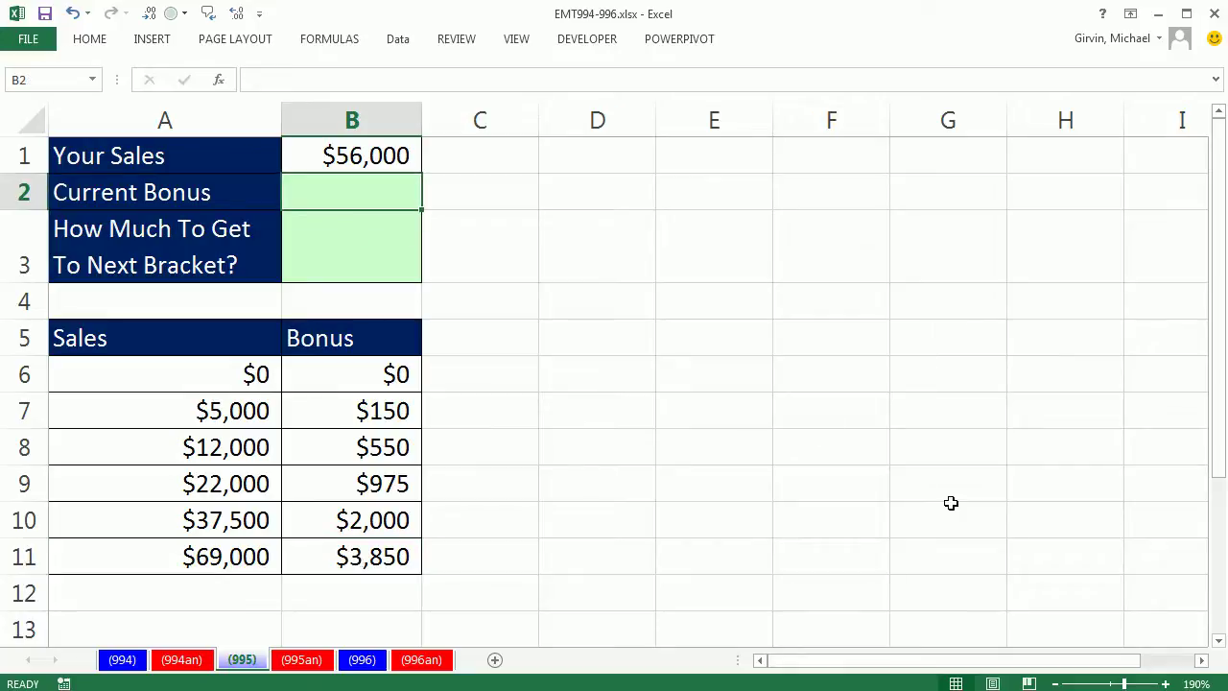
pyautogui.write('=vl')
pyautogui.press('Tab')
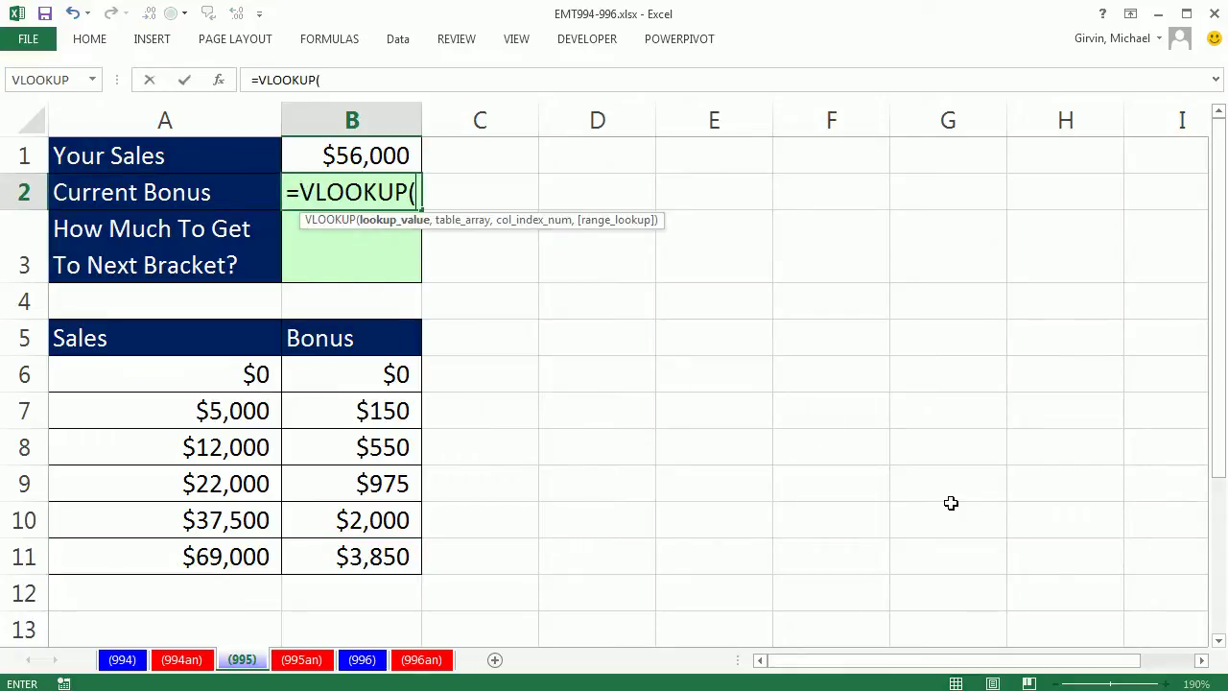
pyautogui.click(366, 154)
pyautogui.write(',')
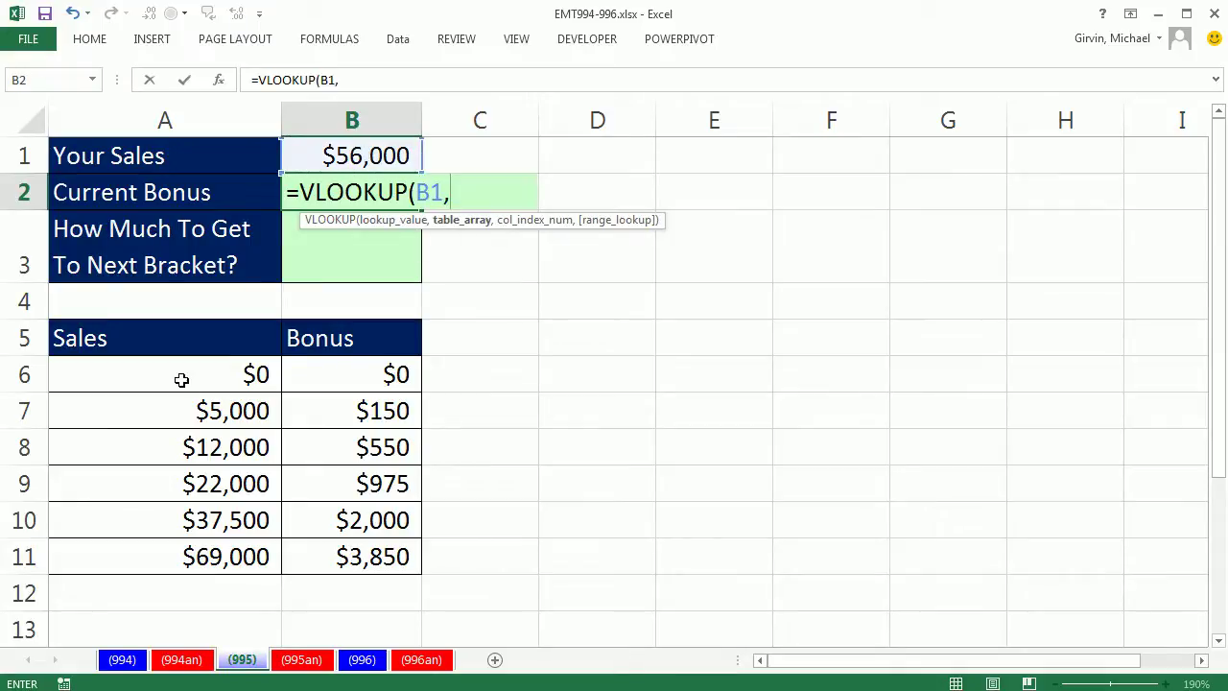
pyautogui.moveTo(181, 380); pyautogui.dragTo(334, 560)
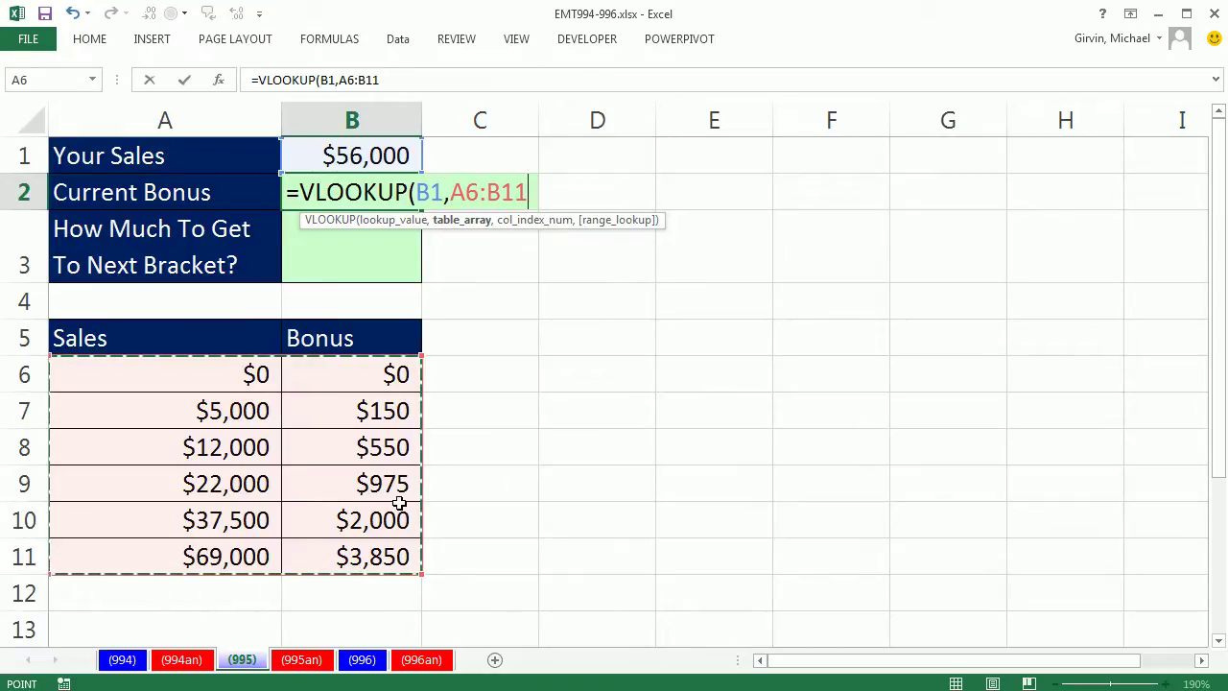
pyautogui.write(',')
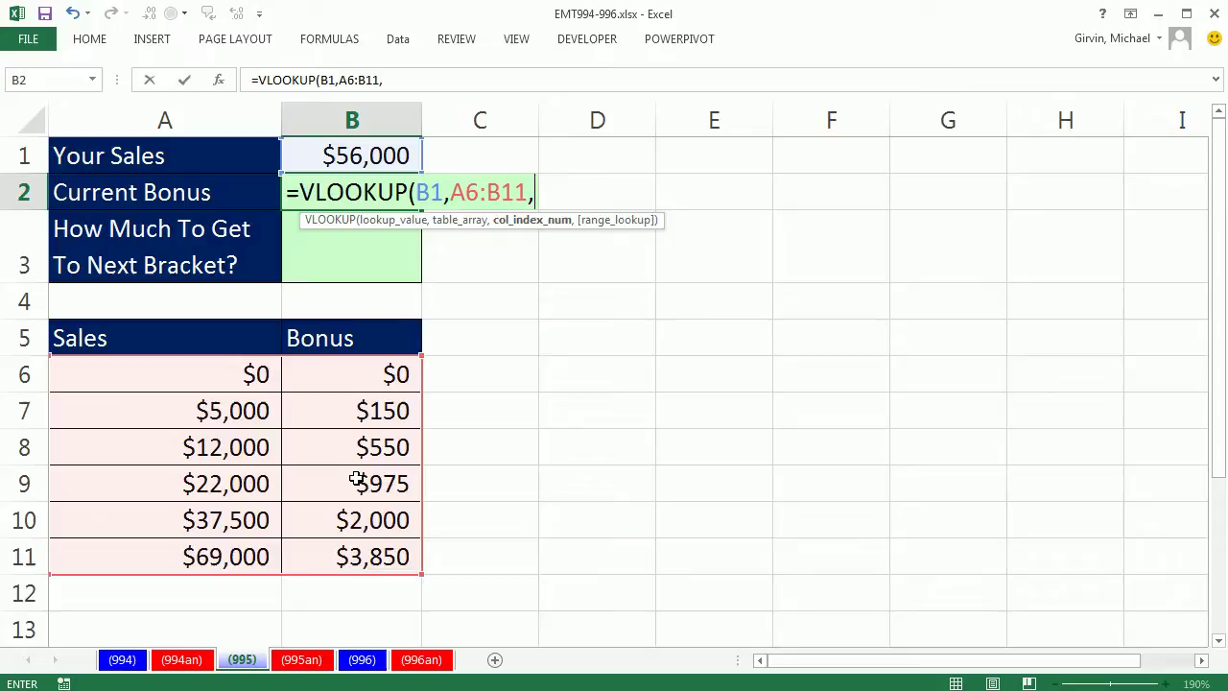
pyautogui.write('2')
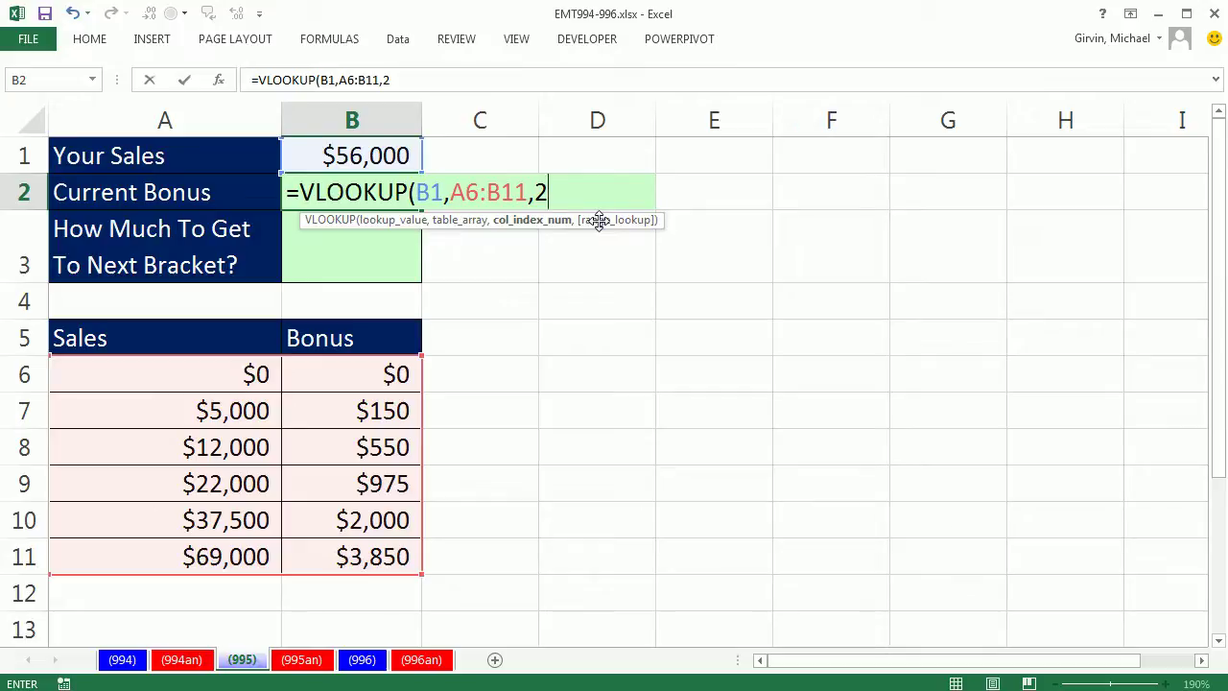
pyautogui.write(')')
pyautogui.click(552, 197)
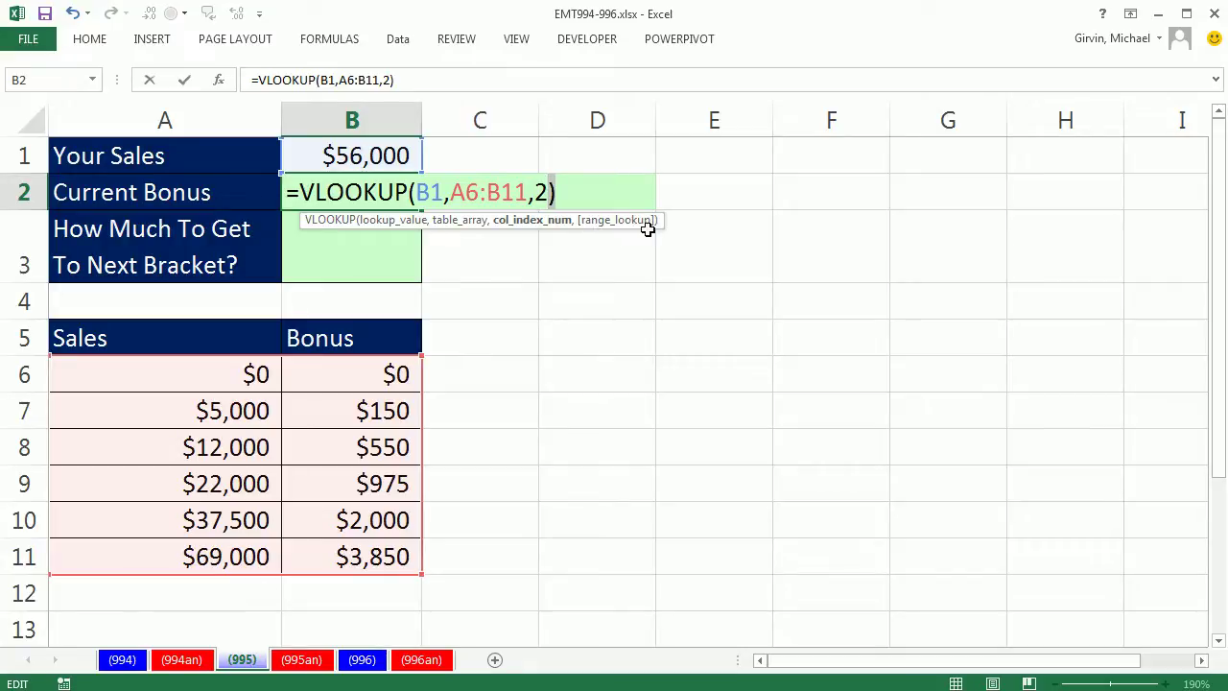
pyautogui.hotkey('ctrl', 'Return')
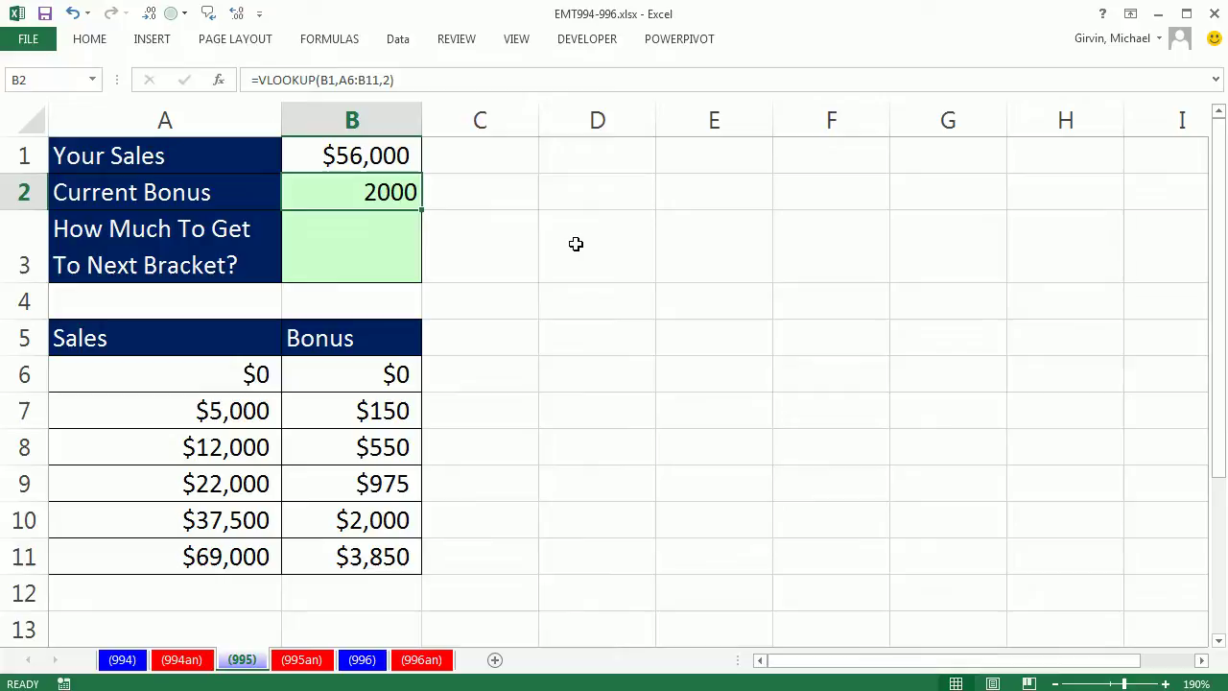
pyautogui.click(401, 559)
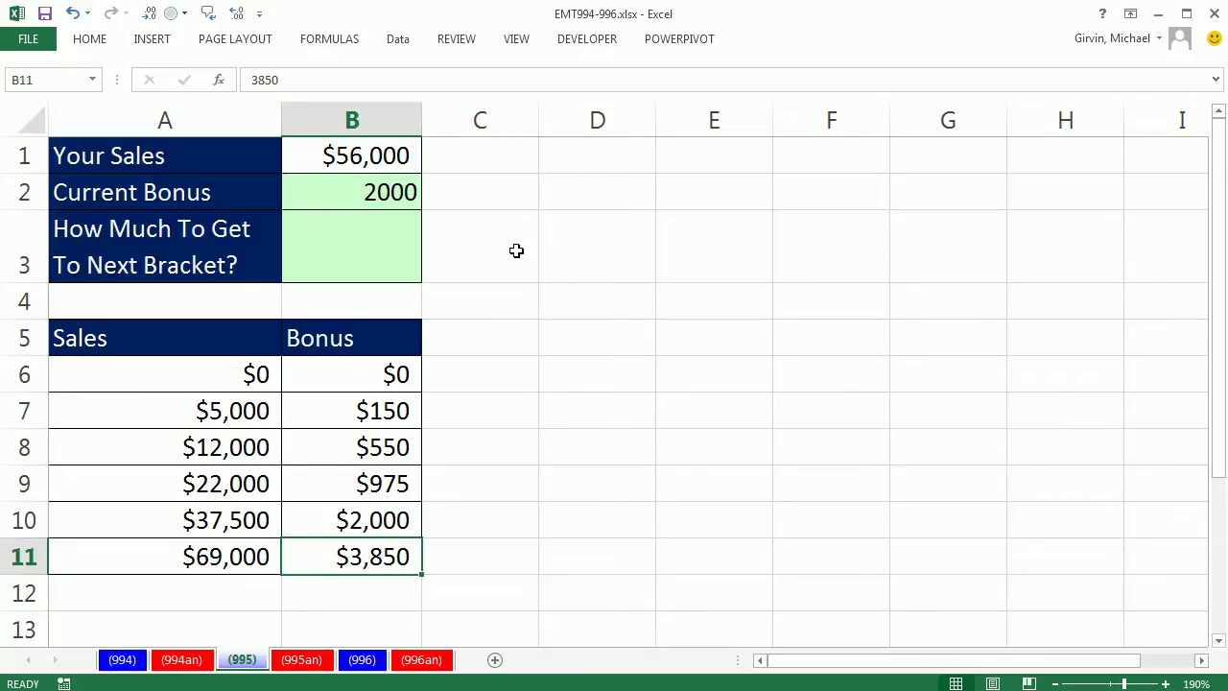
pyautogui.click(404, 247)
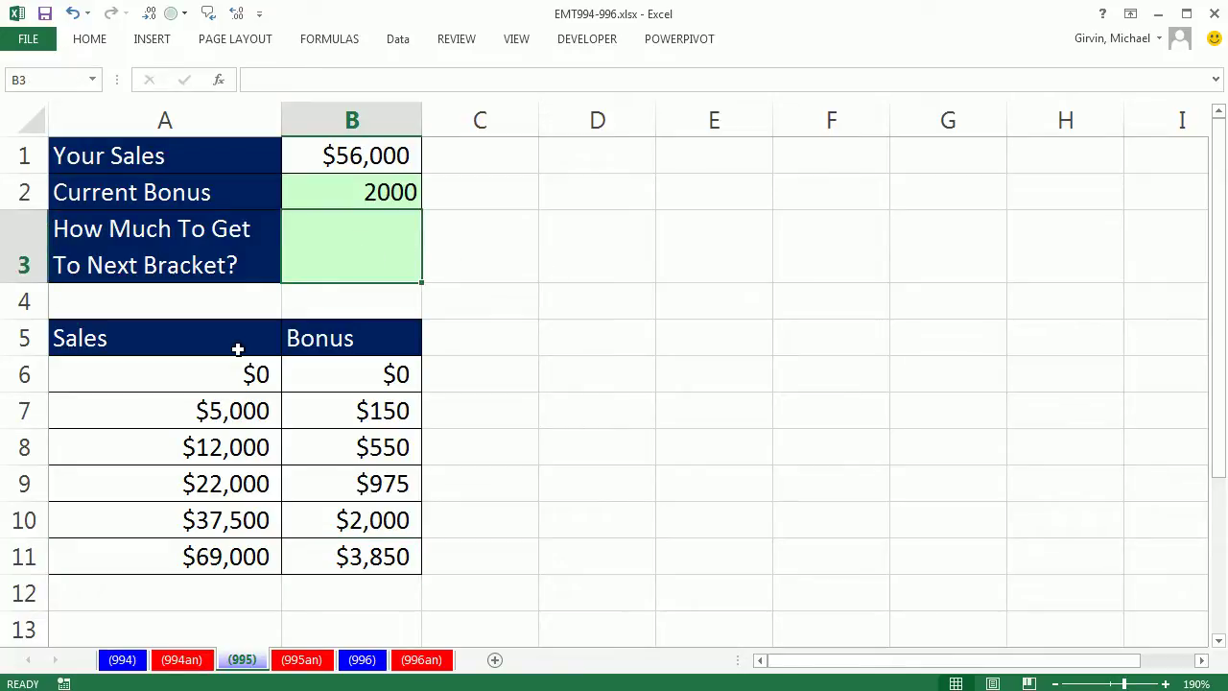
pyautogui.moveTo(200, 507); pyautogui.dragTo(296, 509)
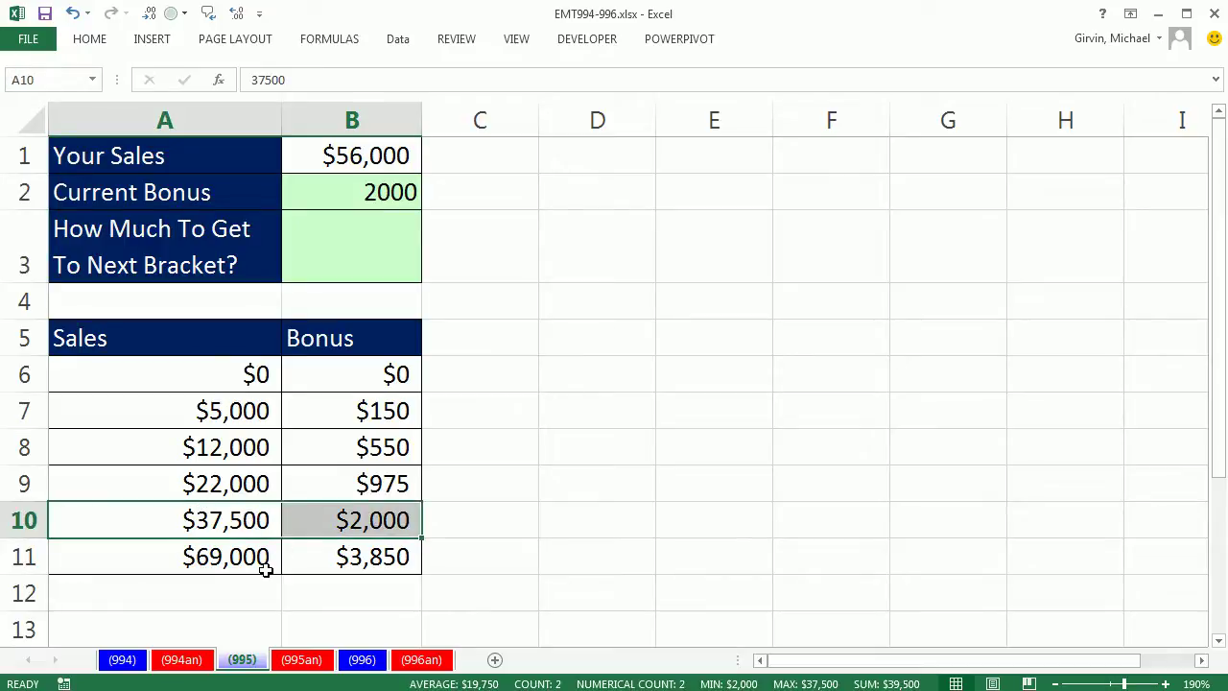
pyautogui.click(563, 249)
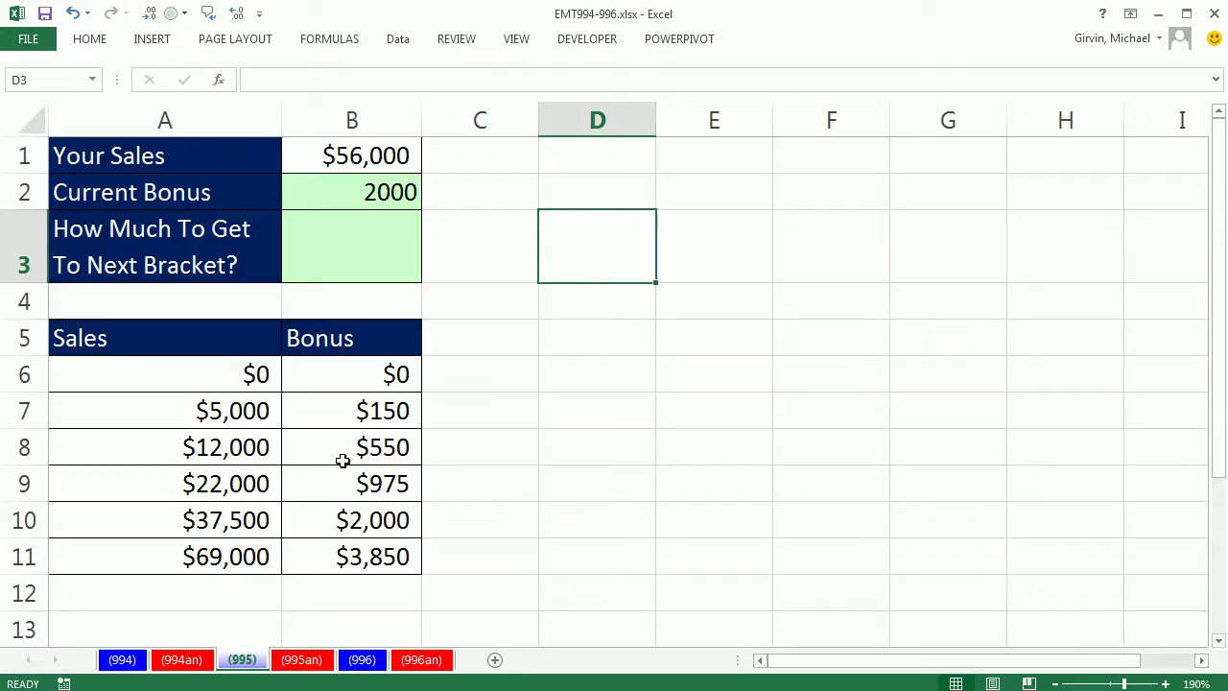
pyautogui.moveTo(235, 520); pyautogui.dragTo(370, 523)
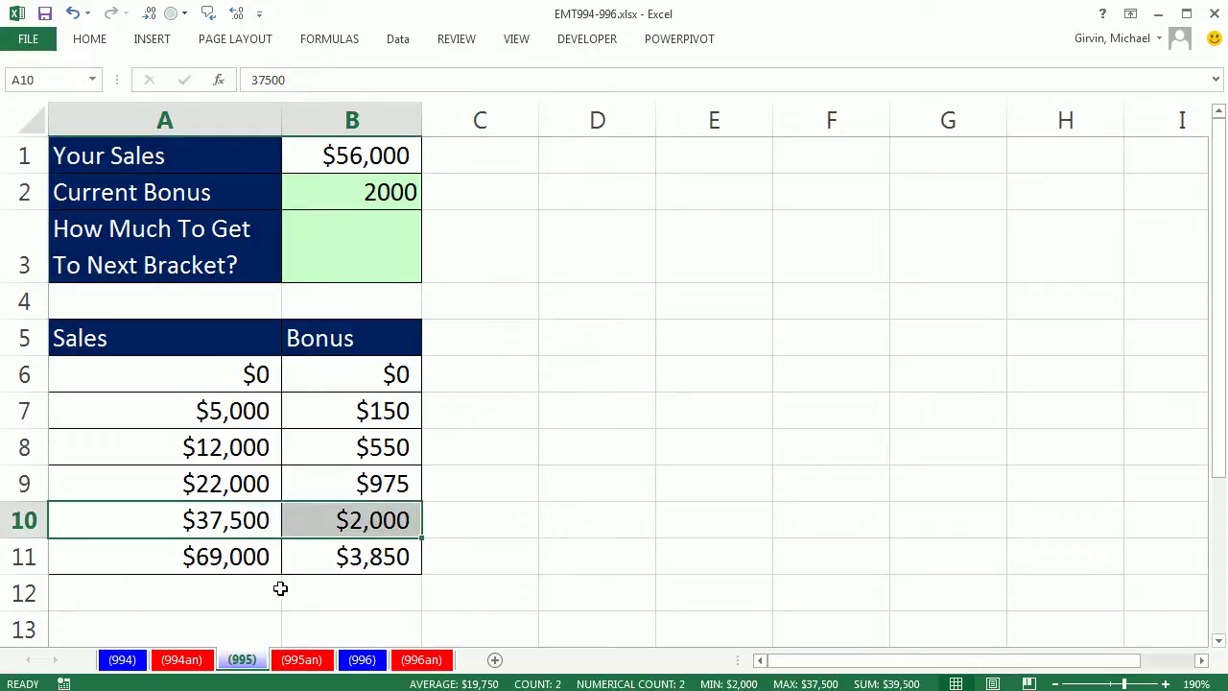
pyautogui.click(253, 557)
# Step: Enter the formula =A11-B1 in D3 to subtract the current sales from the next bracket's threshold
pyautogui.click(614, 236)
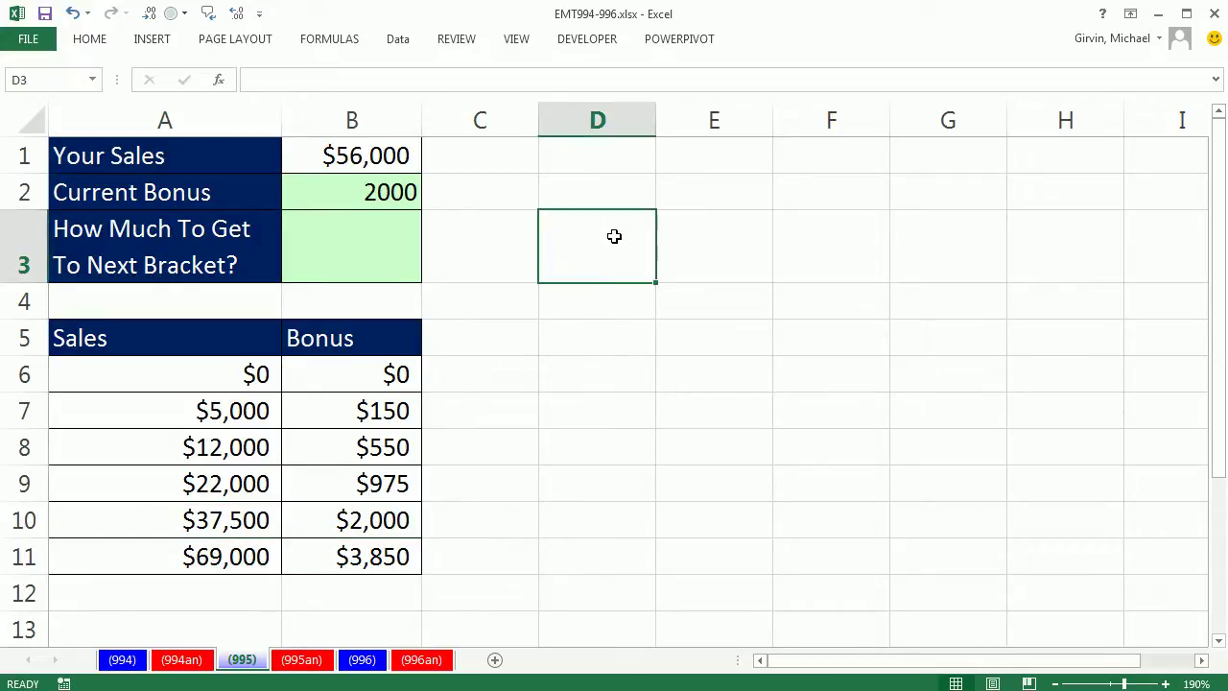
pyautogui.write('=')
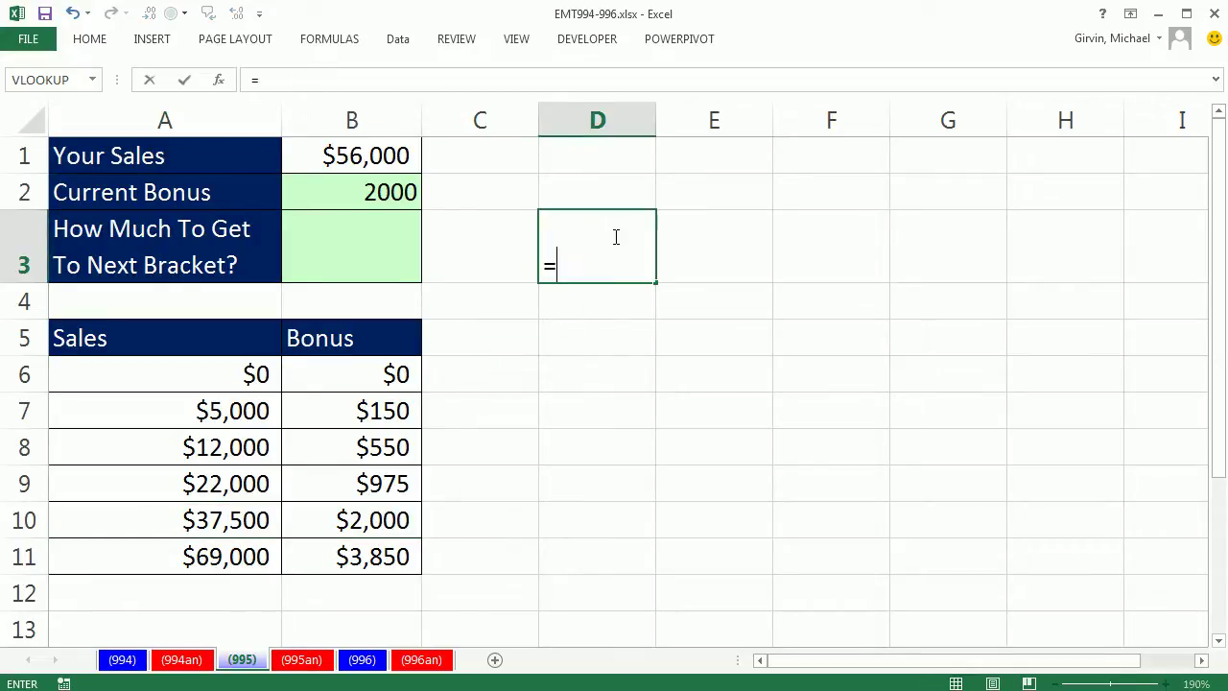
pyautogui.click(207, 558)
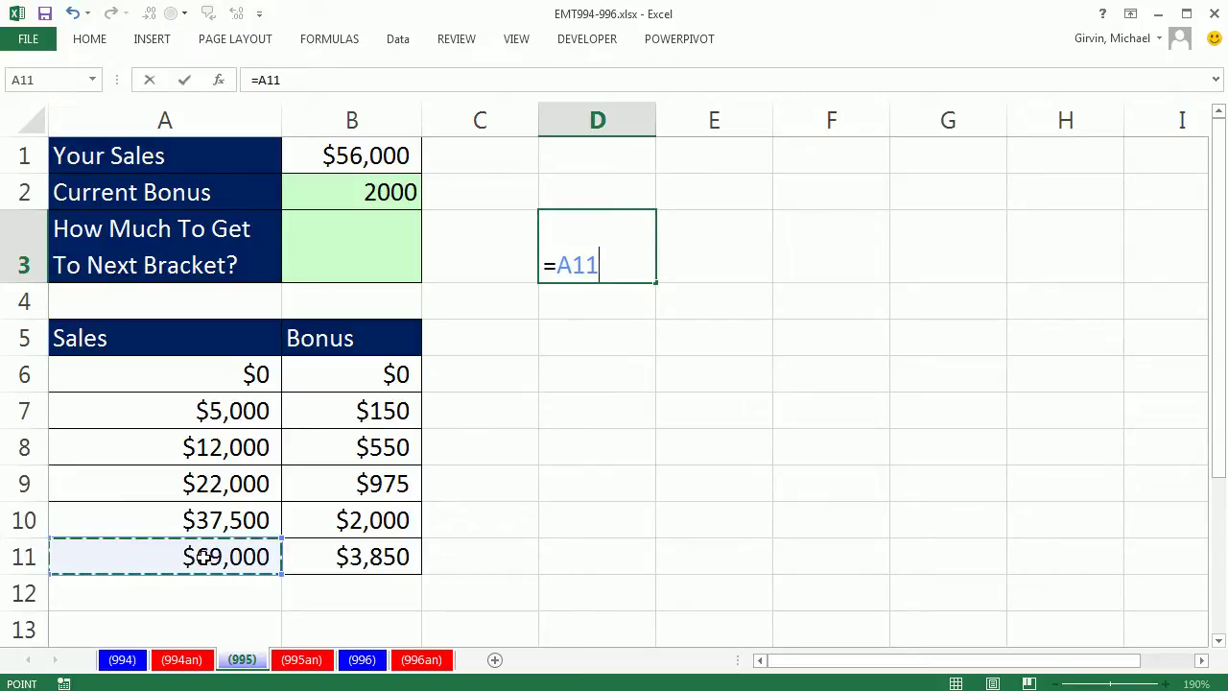
pyautogui.write('-')
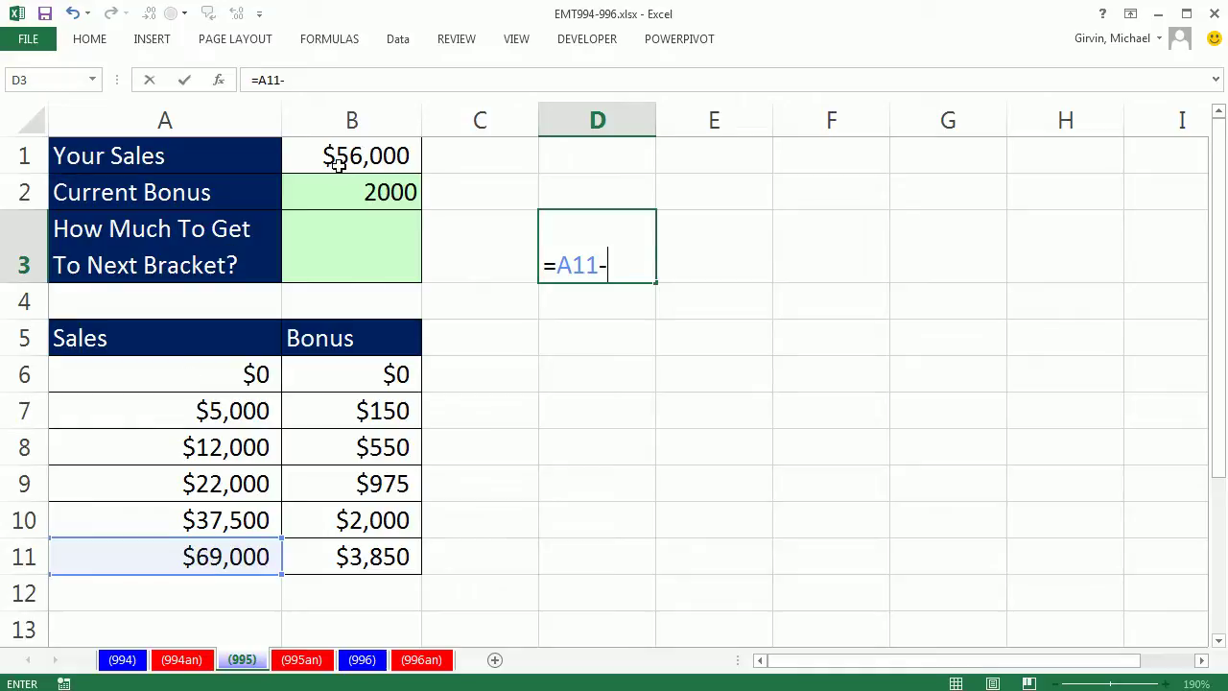
pyautogui.click(337, 164)
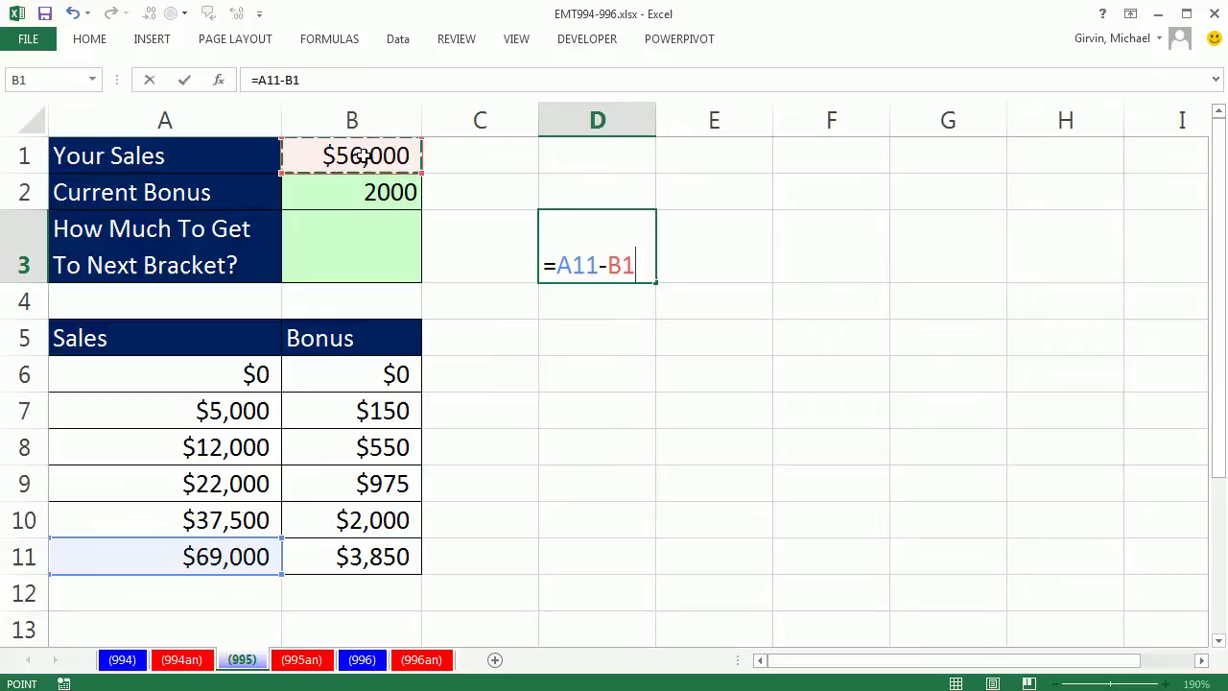
pyautogui.hotkey('ctrl', 'Return')
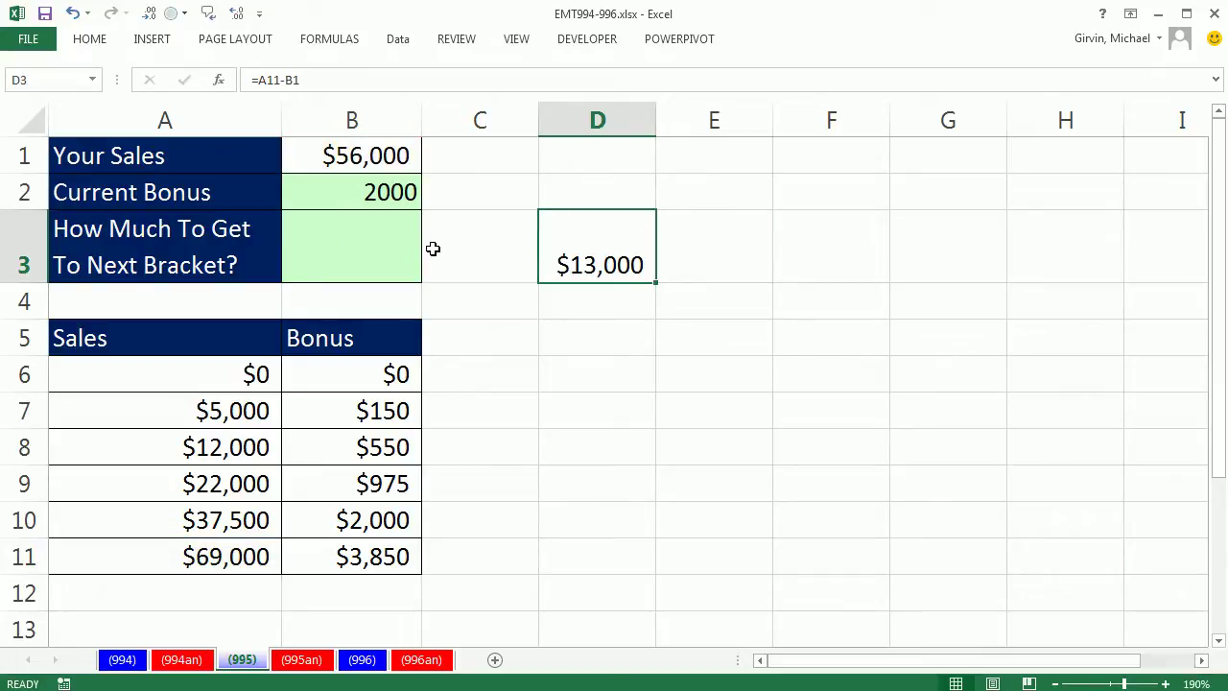
pyautogui.doubleClick(595, 252)
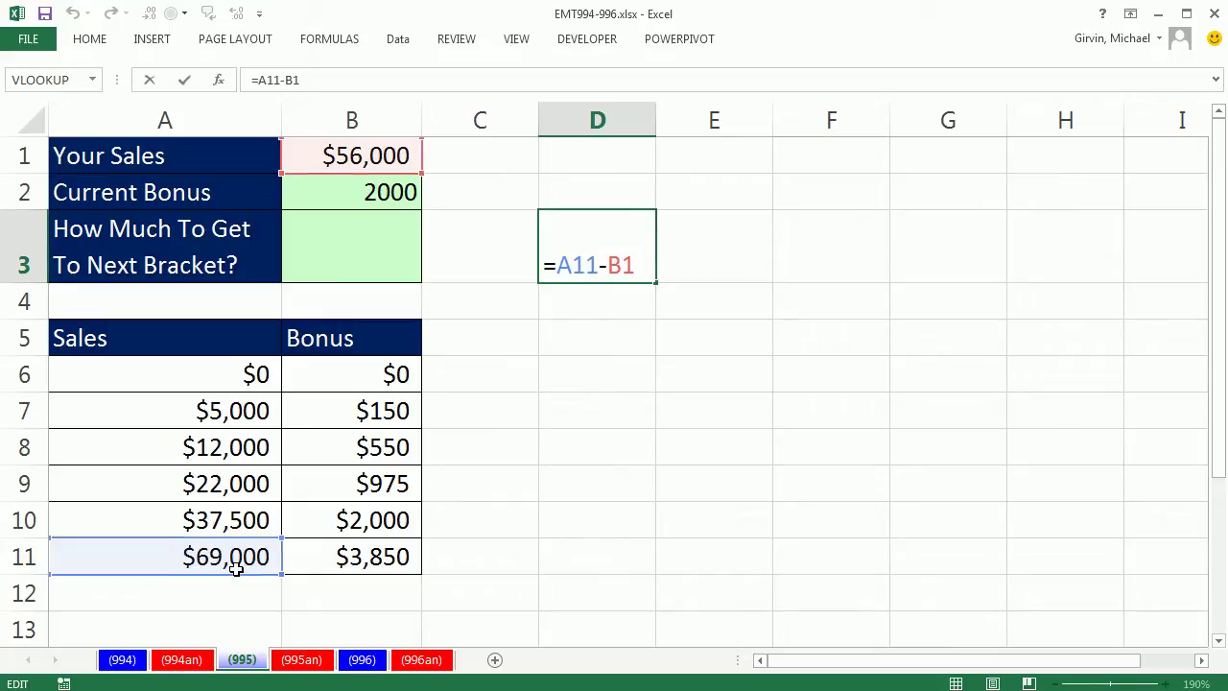
pyautogui.hotkey('ctrl', 'Return')
# Step: Enter a MATCH formula in B3 that looks up B1 in the sales brackets A6:A11, omitting the match type
pyautogui.click(387, 252)
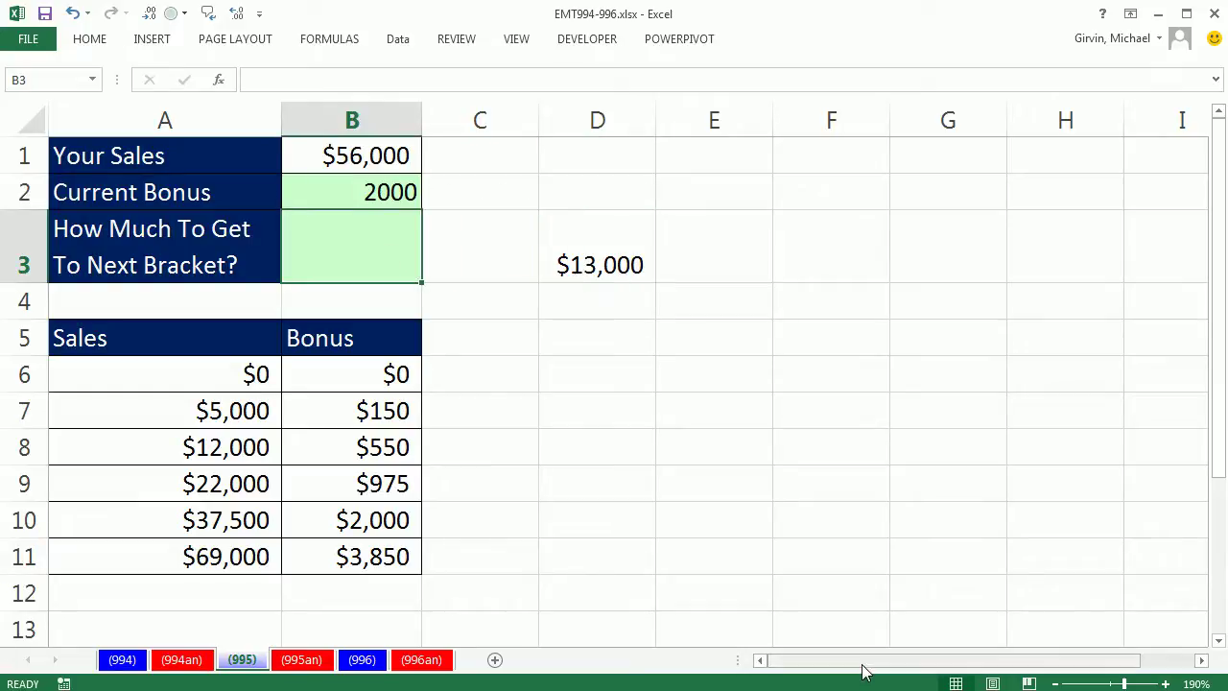
pyautogui.write('=mat')
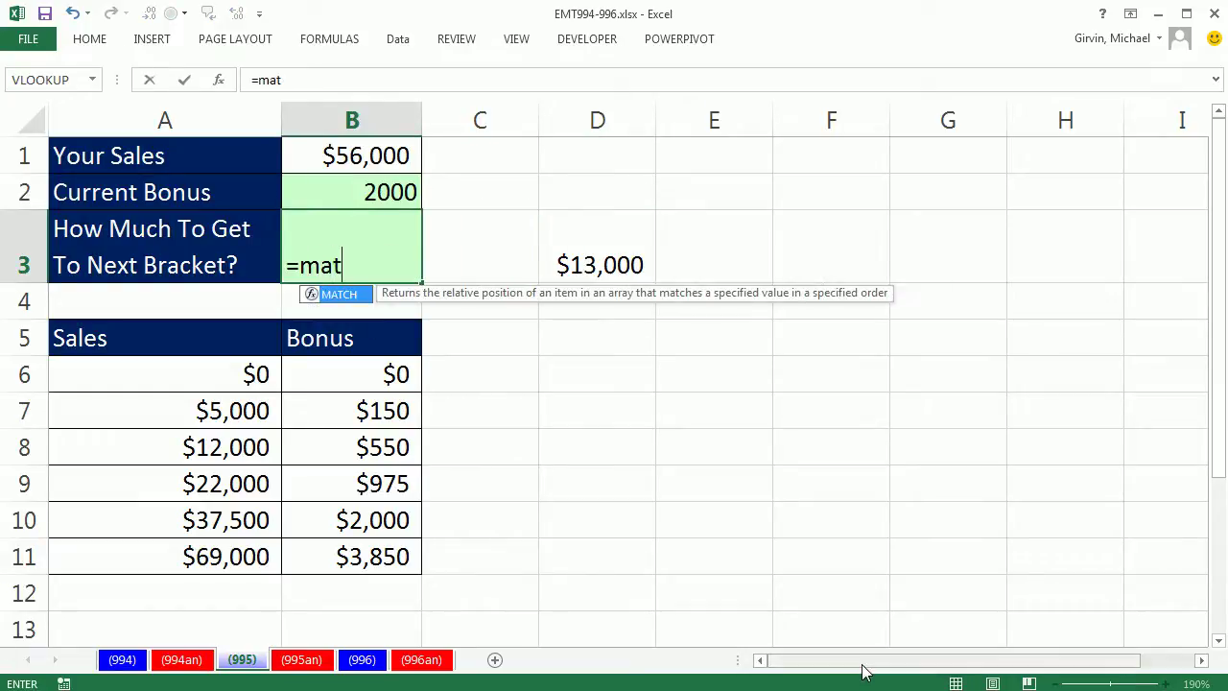
pyautogui.press('Tab')
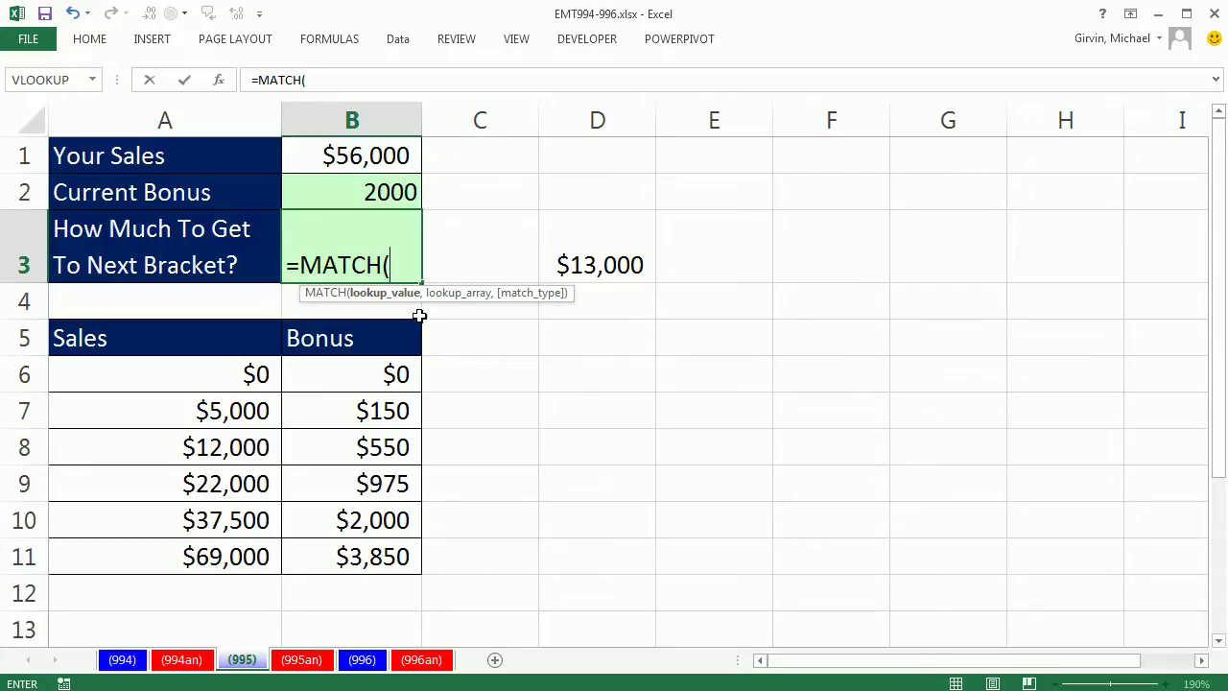
pyautogui.click(363, 163)
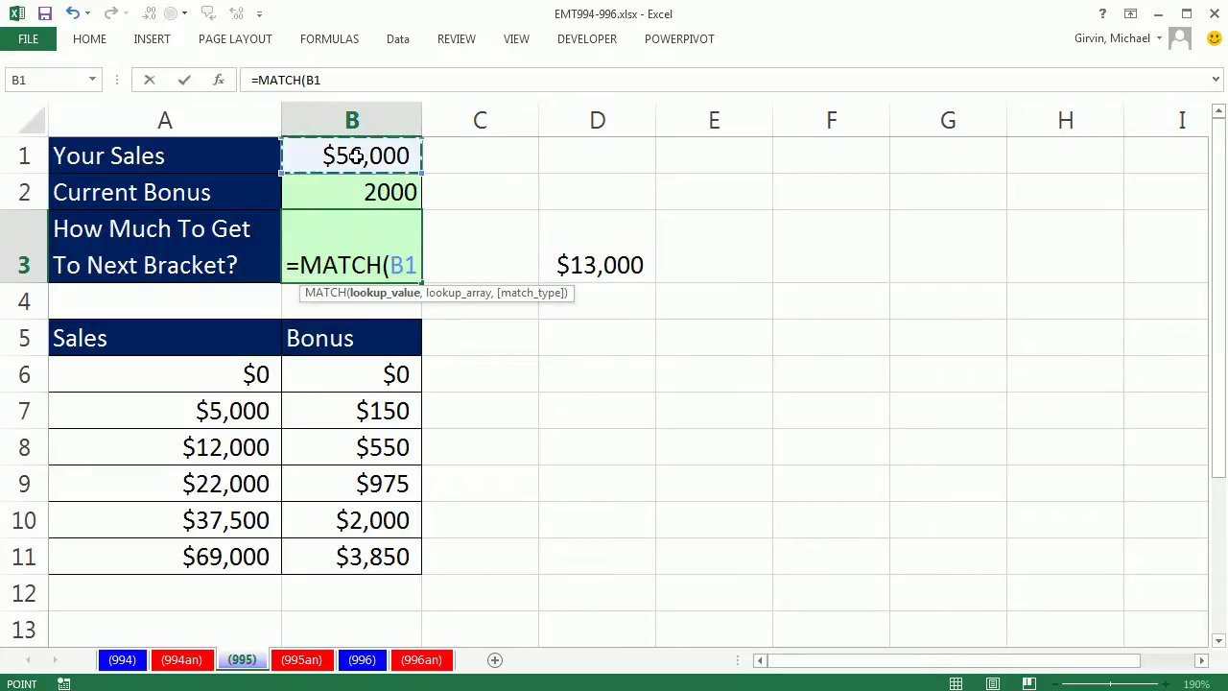
pyautogui.write(',')
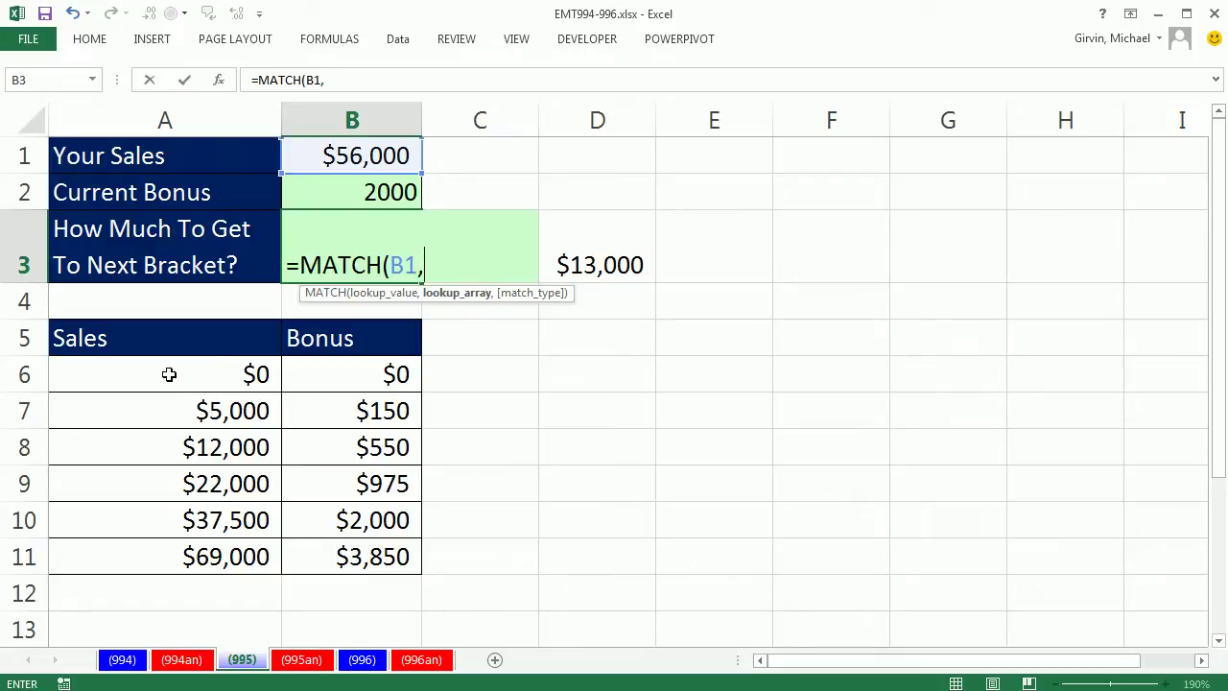
pyautogui.moveTo(170, 374); pyautogui.dragTo(197, 547)
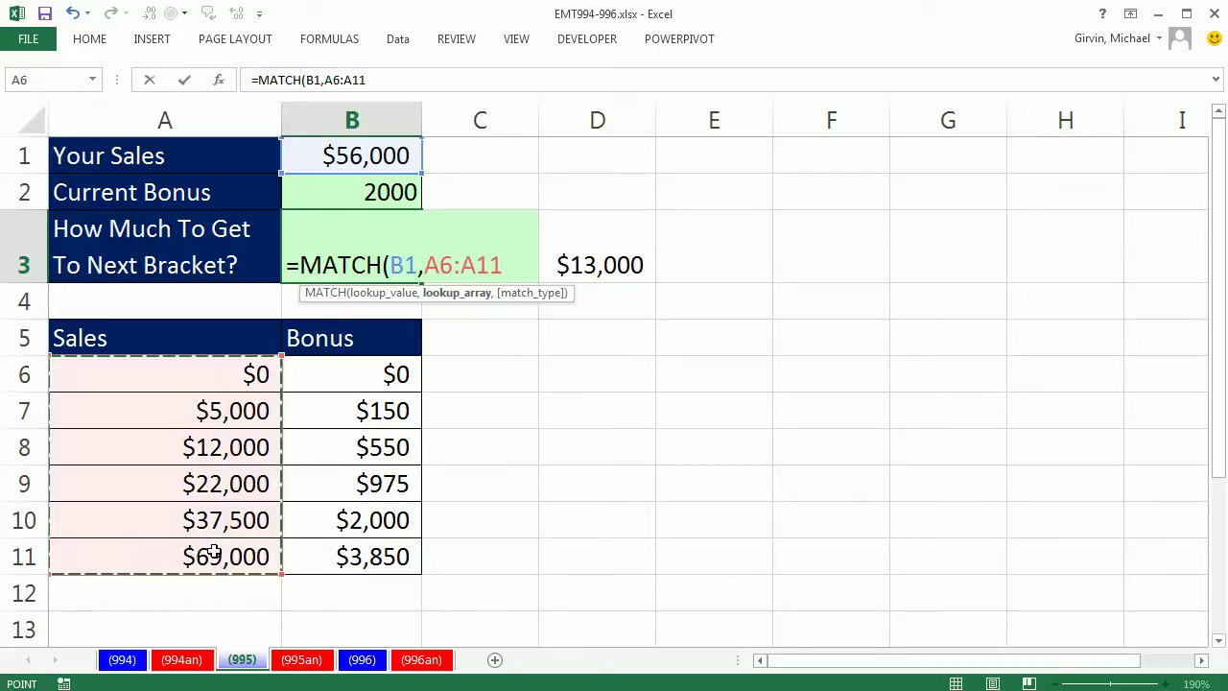
pyautogui.write(',')
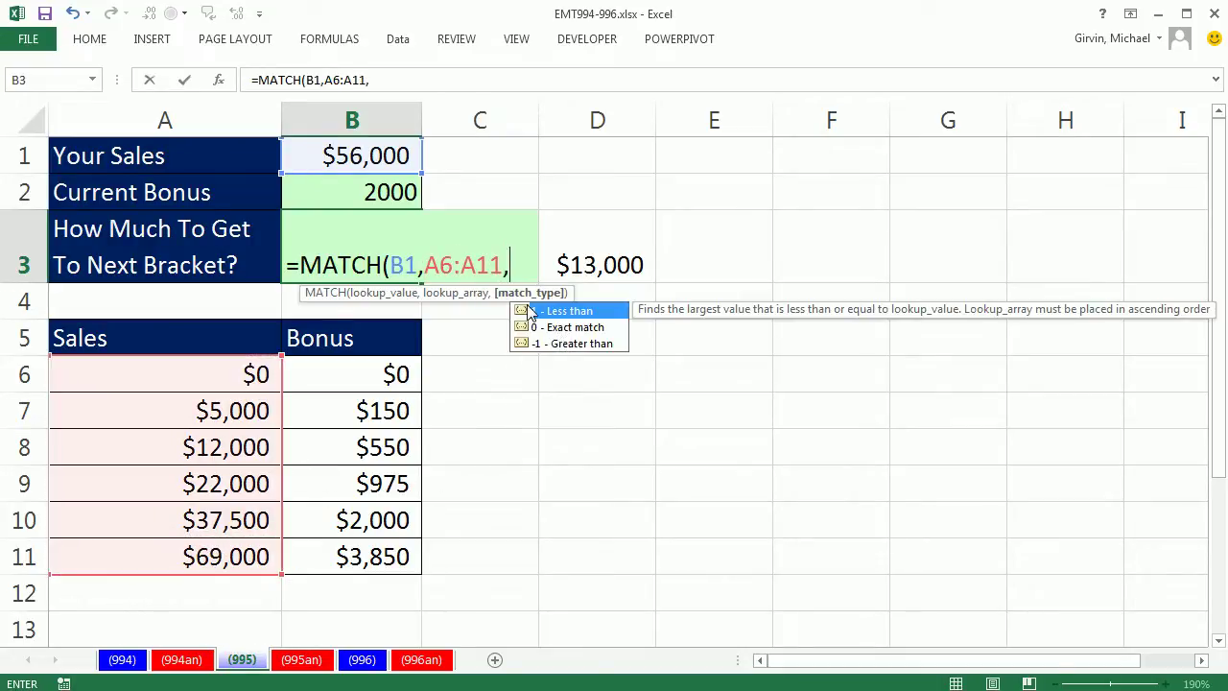
pyautogui.press('BackSpace')
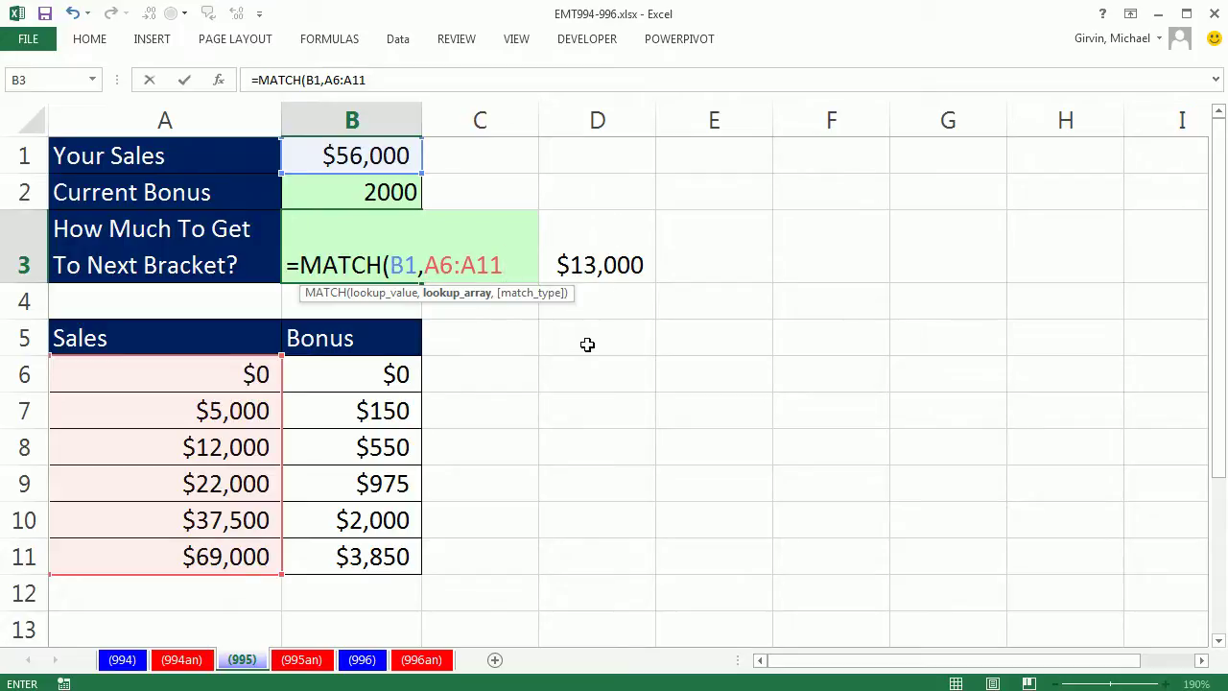
pyautogui.write(')')
pyautogui.hotkey('ctrl', 'Return')
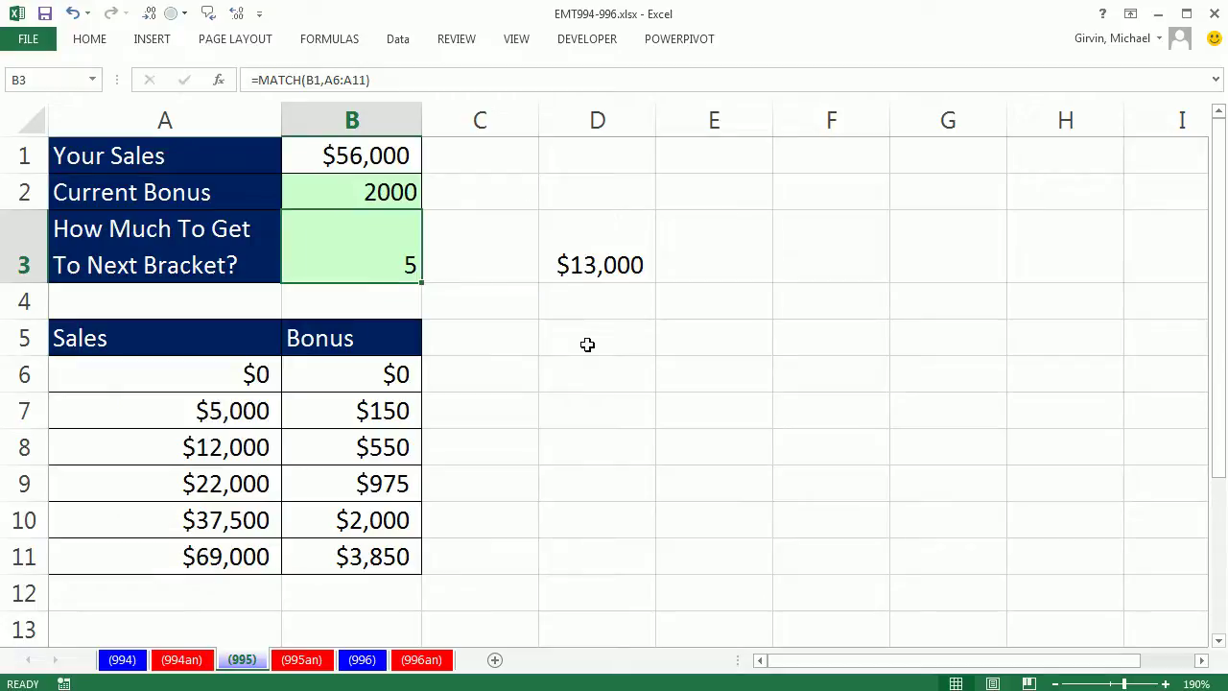
# Step: Trace the sales brackets from A6 to A10 and add 1 to the MATCH formula in B3
pyautogui.click(241, 377)
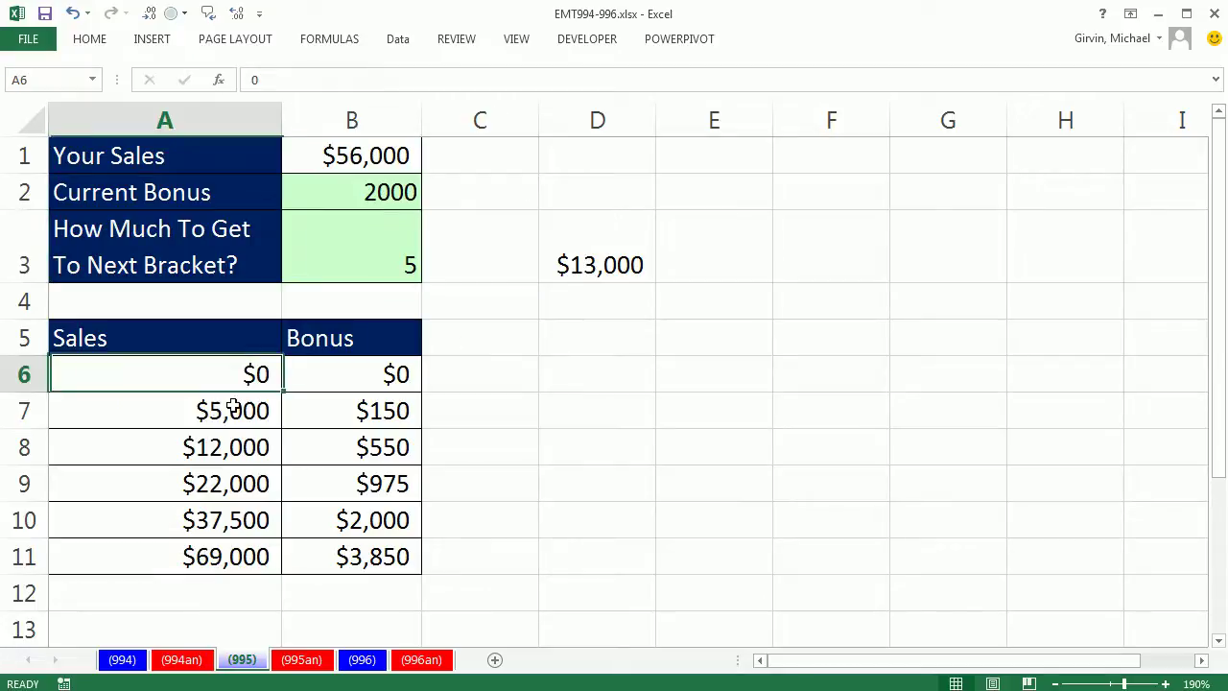
pyautogui.click(232, 411)
pyautogui.click(227, 445)
pyautogui.click(213, 485)
pyautogui.click(207, 518)
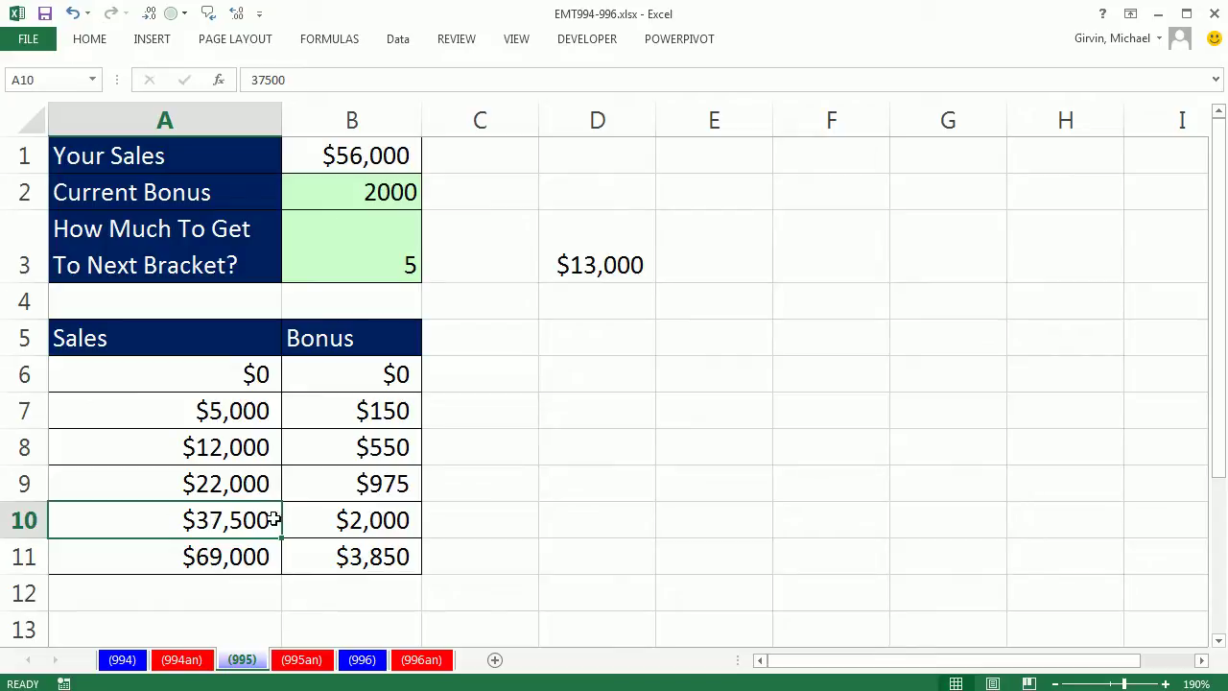
pyautogui.doubleClick(378, 239)
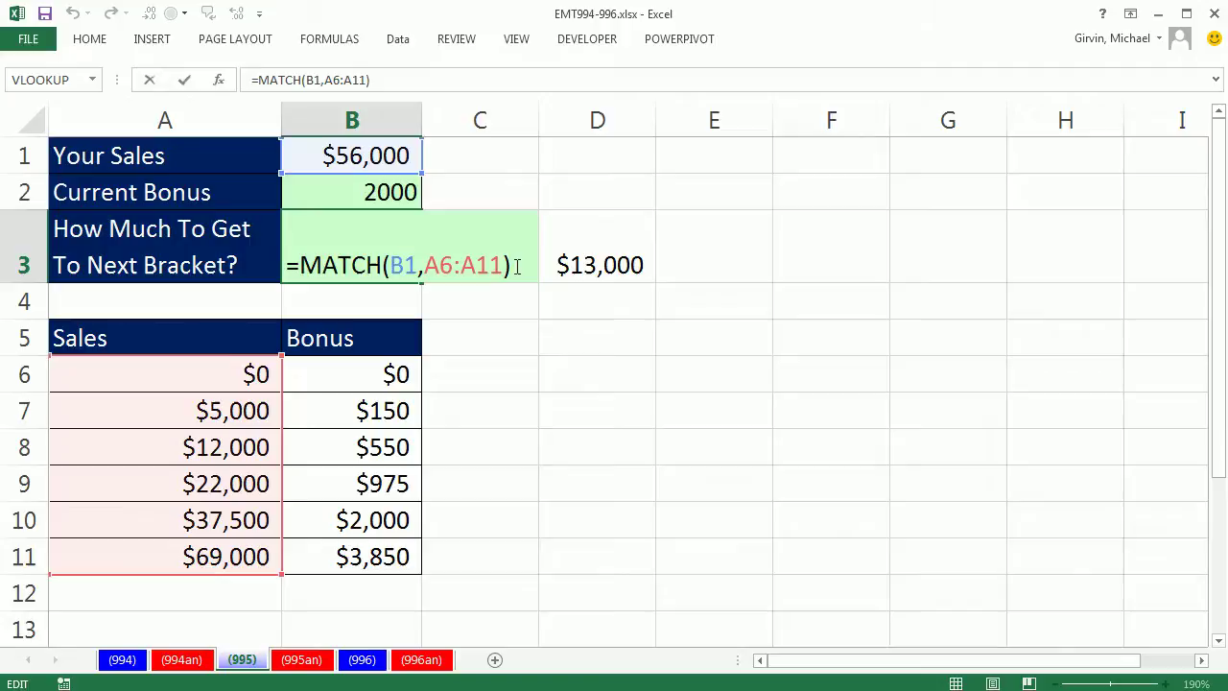
pyautogui.write('+1')
pyautogui.hotkey('ctrl', 'Return')
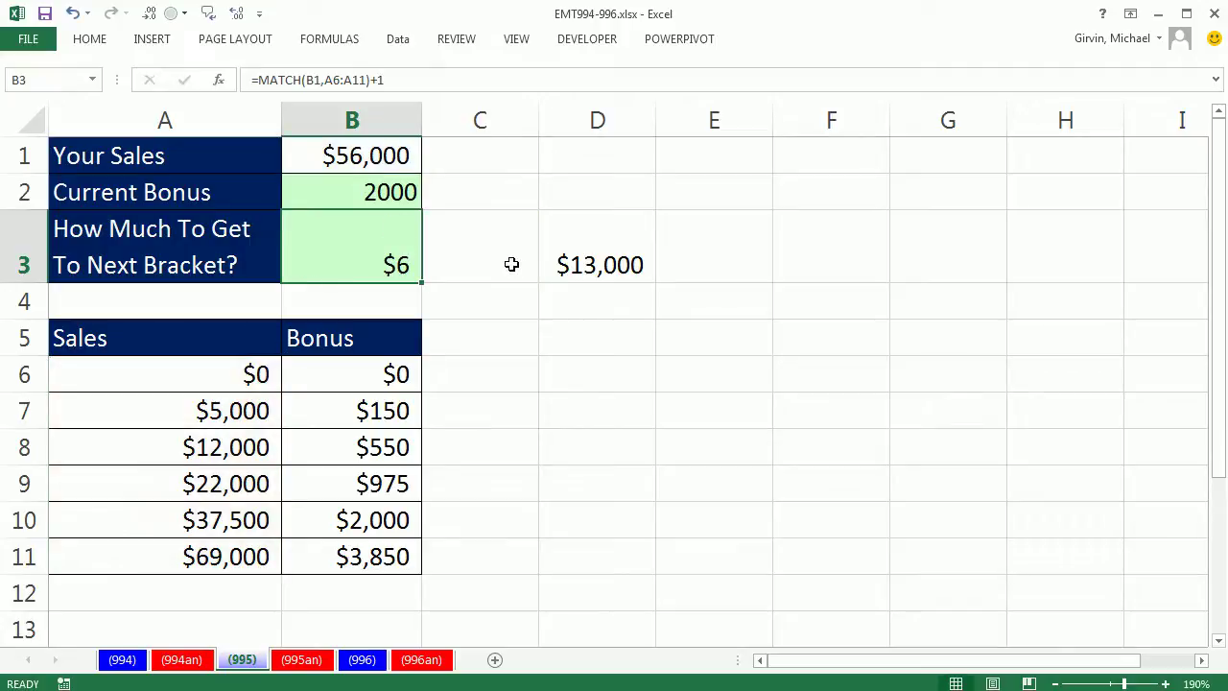
# Step: Test the MATCH formula with 2000 as the sales amount in B1, check it against the brackets, and undo the entry
pyautogui.click(376, 156)
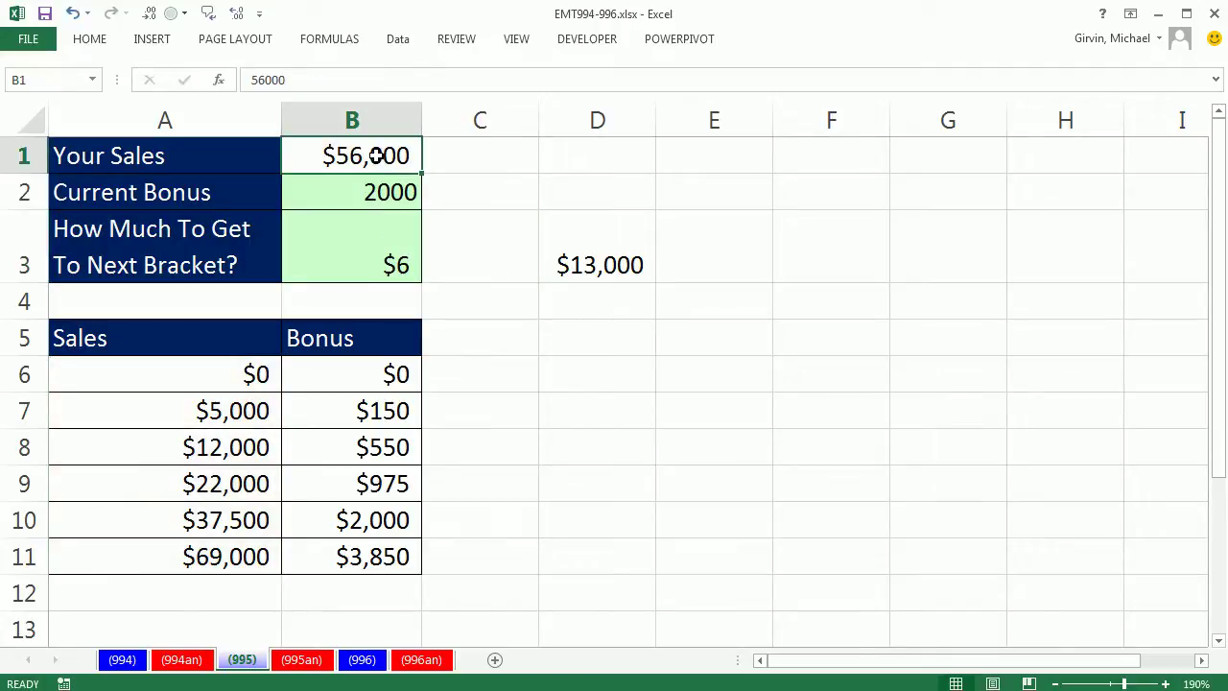
pyautogui.write('2')
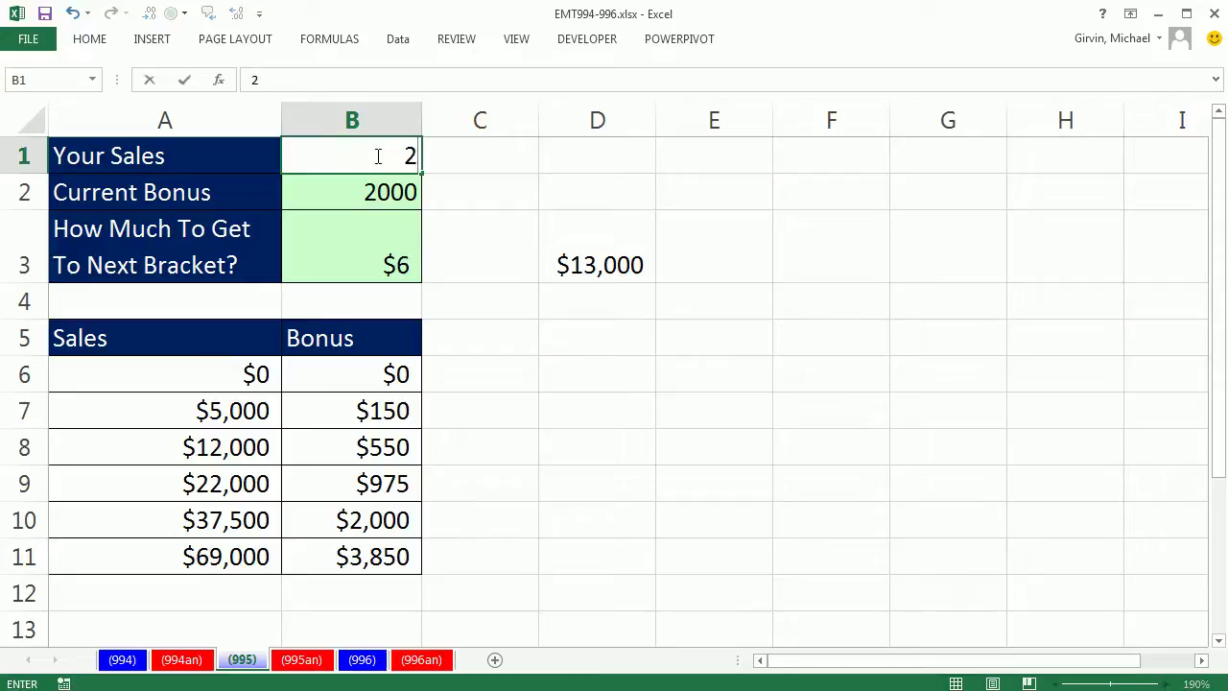
pyautogui.write('000')
pyautogui.hotkey('ctrl', 'Return')
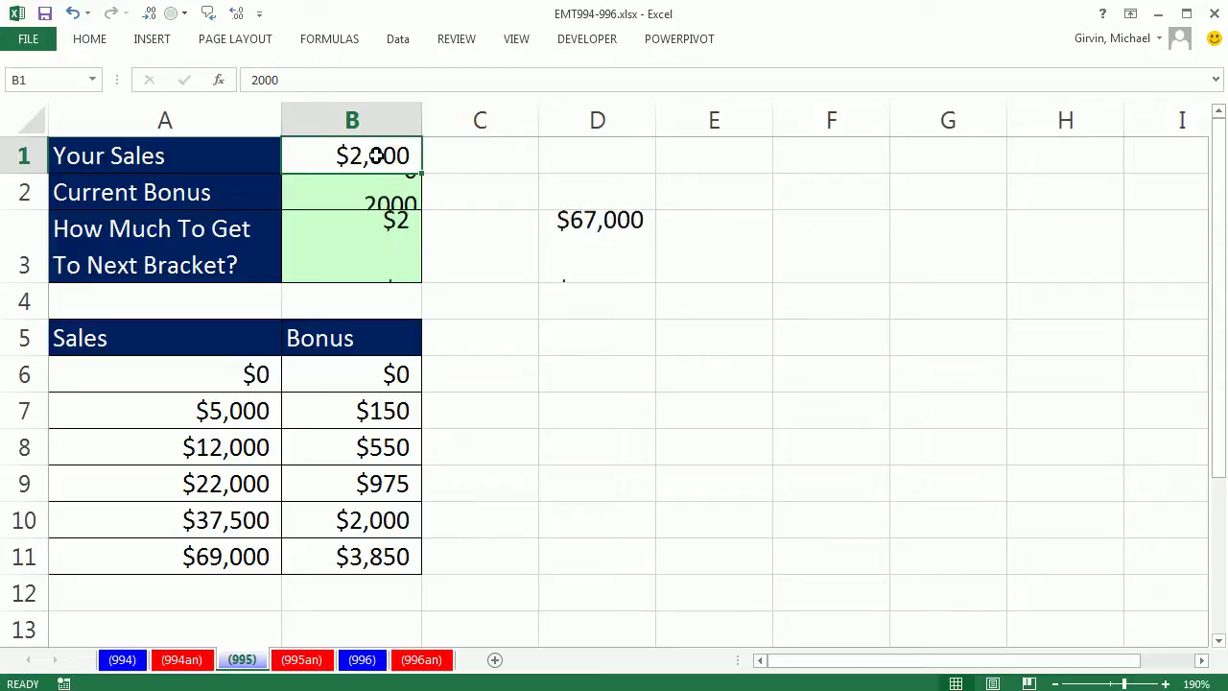
pyautogui.click(241, 453)
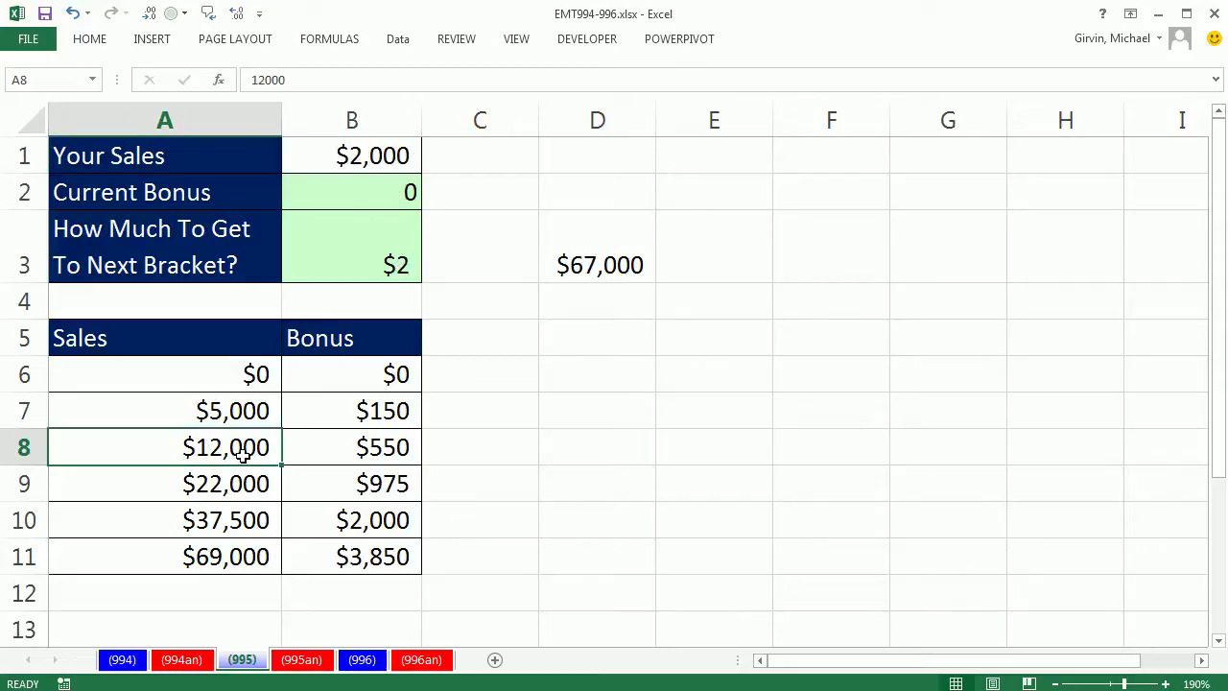
pyautogui.click(248, 420)
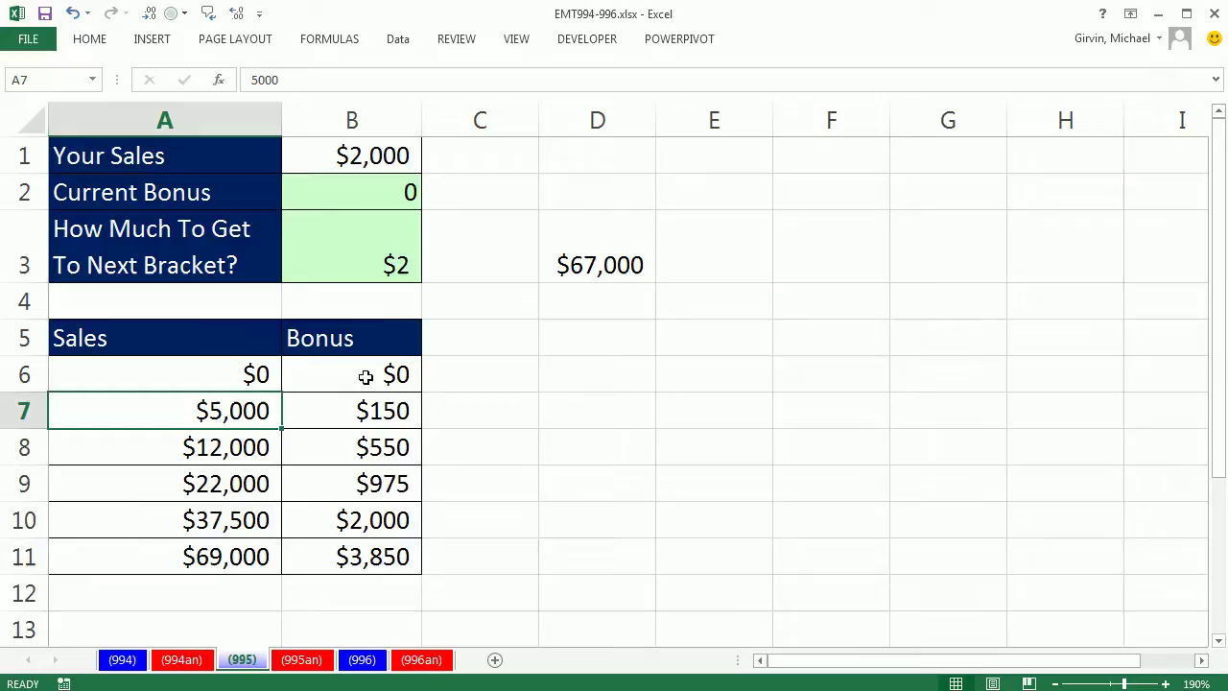
pyautogui.click(377, 269)
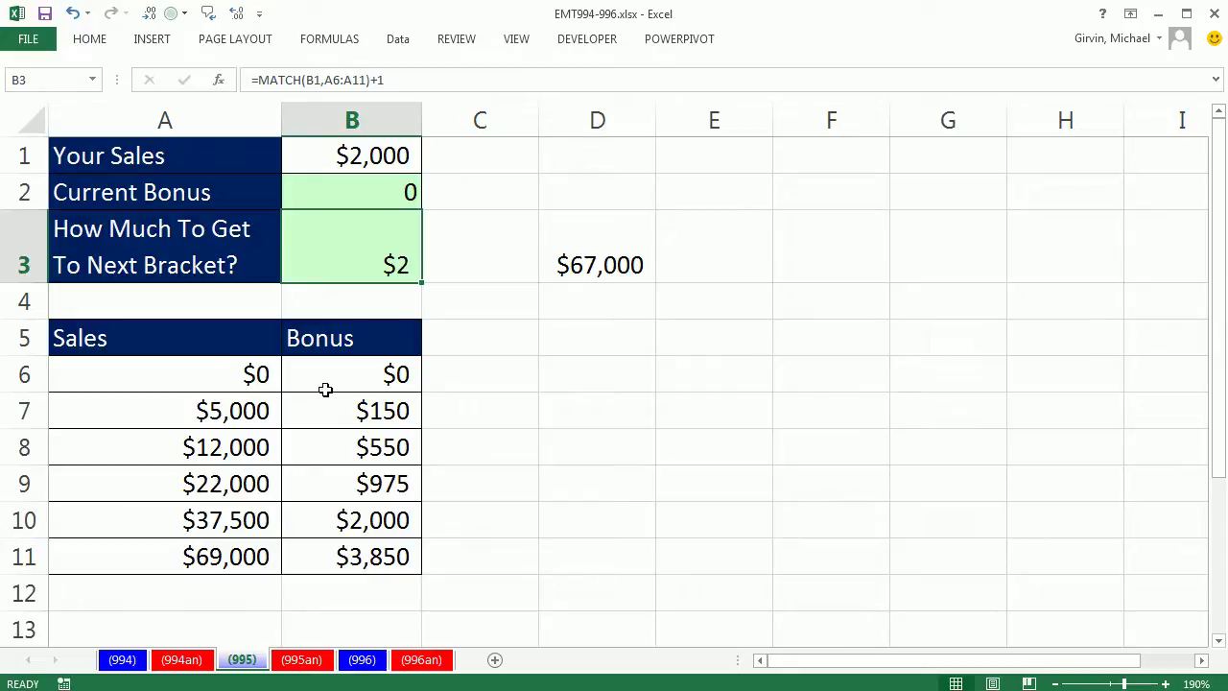
pyautogui.hotkey('ctrl', 'z')
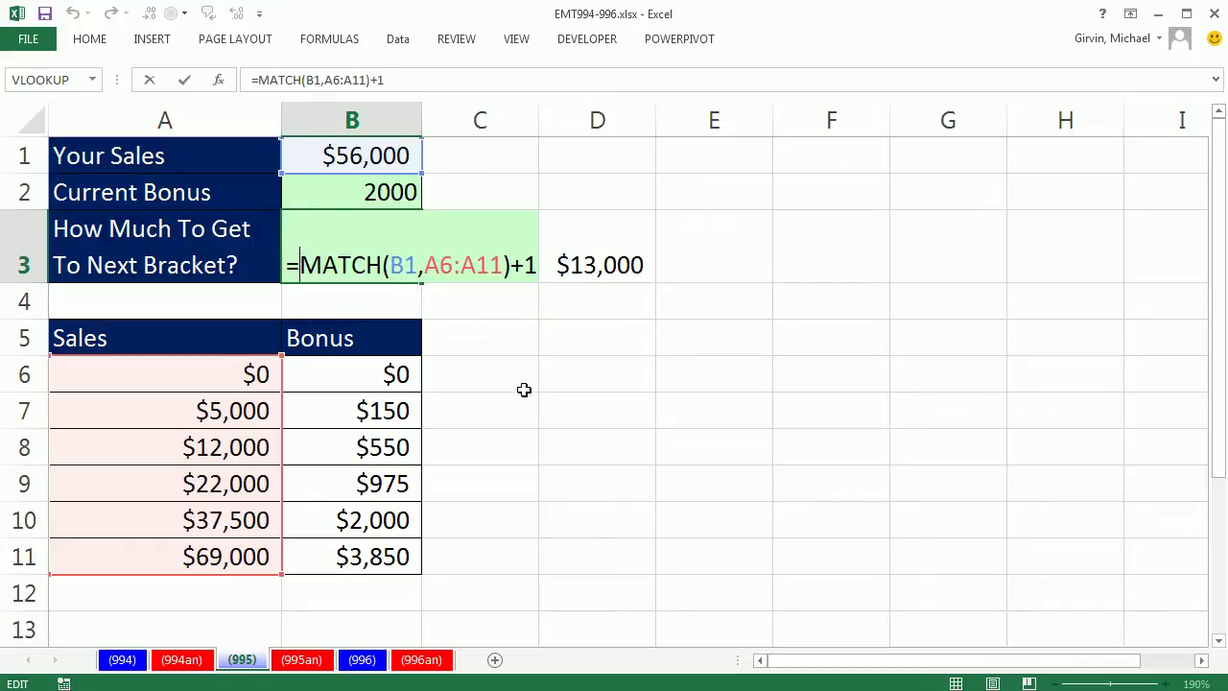
# Step: Wrap the B3 formula in INDEX over A6:A11, using MATCH(B1,A6:A11)+1 as the row number
pyautogui.write('in')
pyautogui.press('Tab')
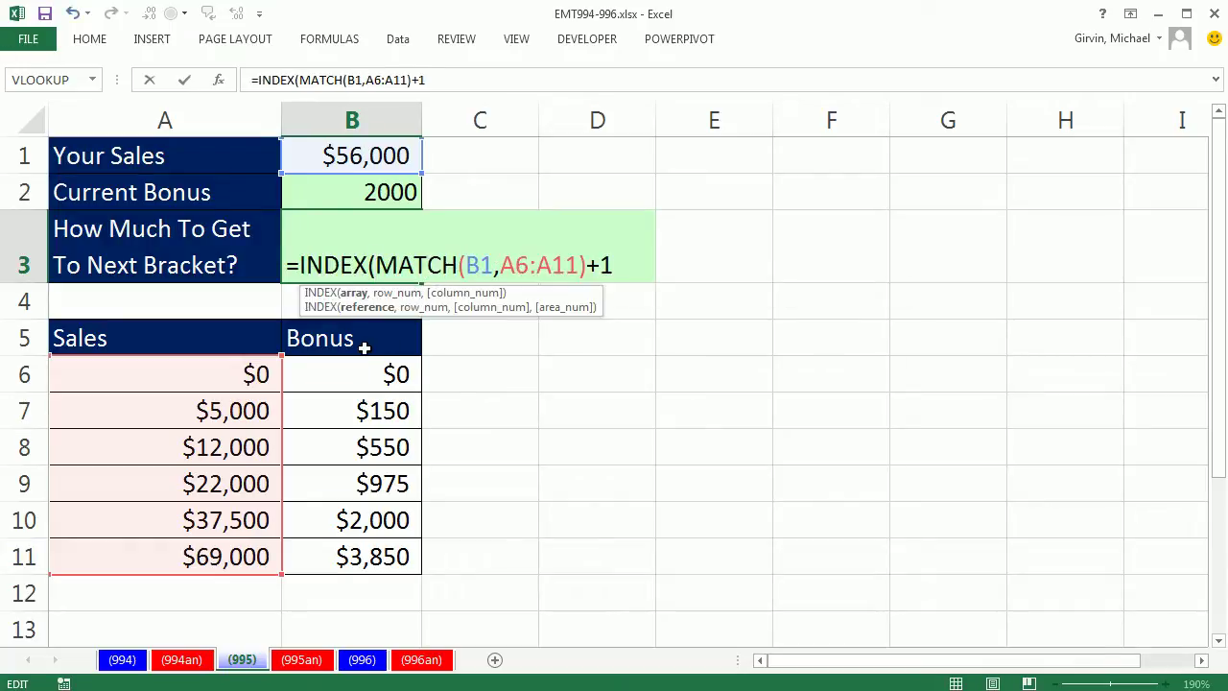
pyautogui.moveTo(186, 373); pyautogui.dragTo(184, 551)
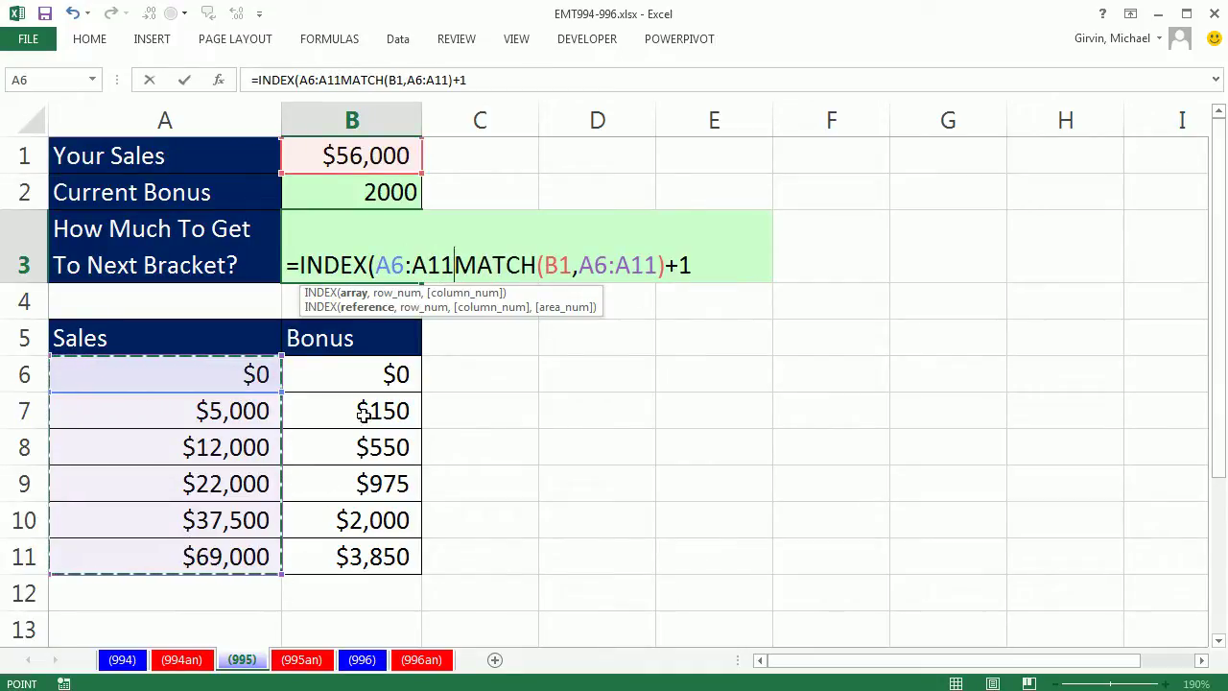
pyautogui.write(',')
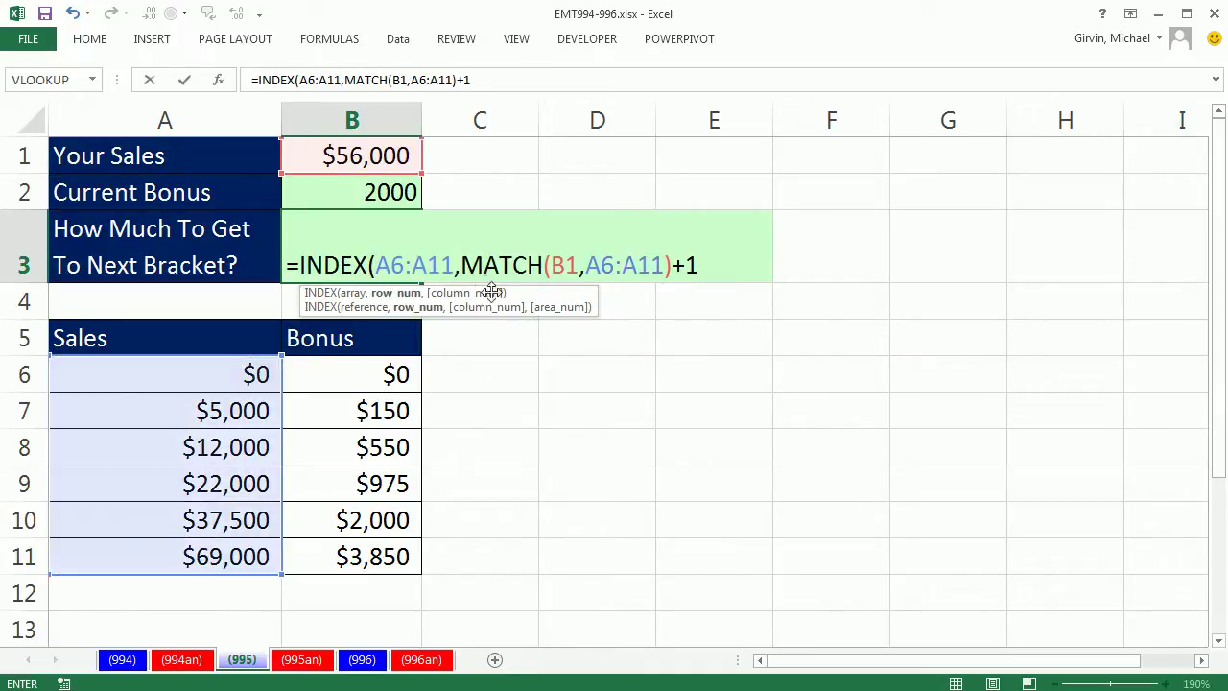
pyautogui.click(427, 267)
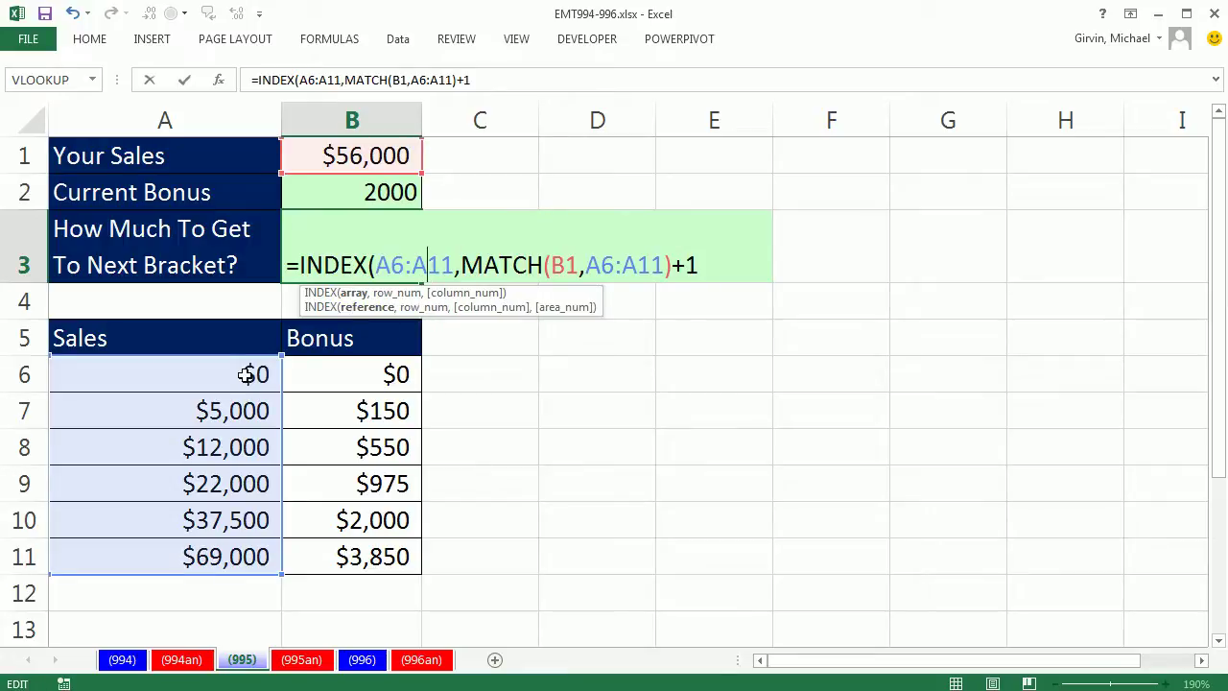
pyautogui.click(486, 266)
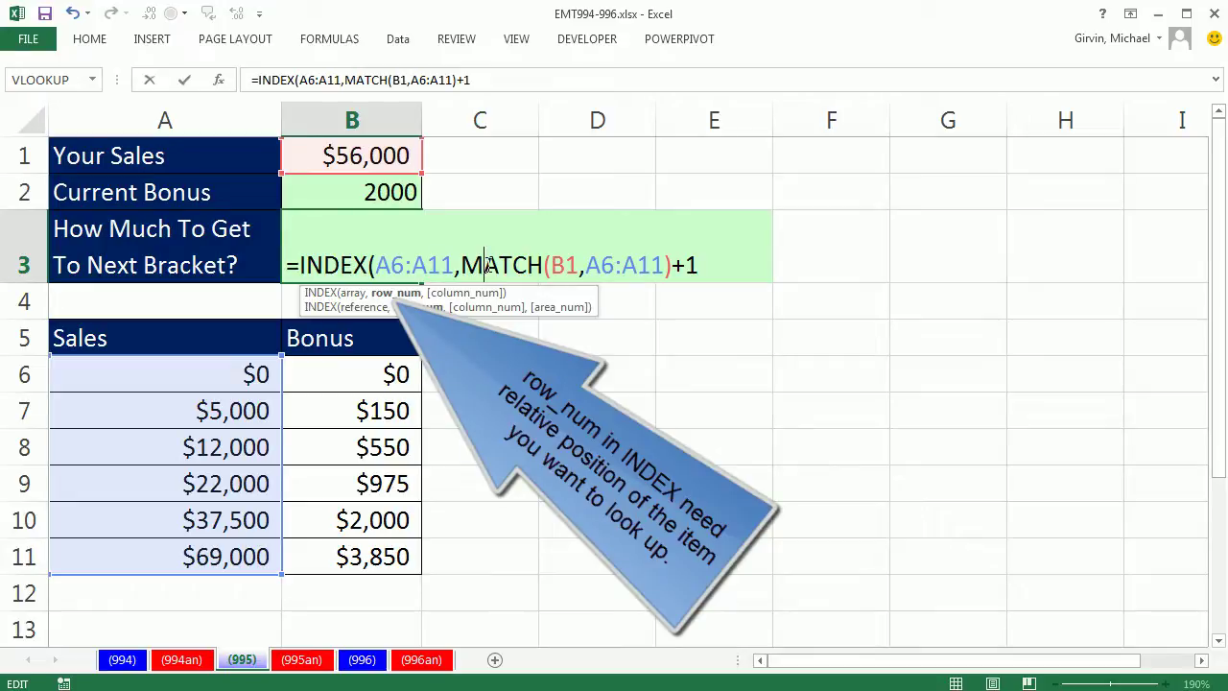
pyautogui.click(723, 270)
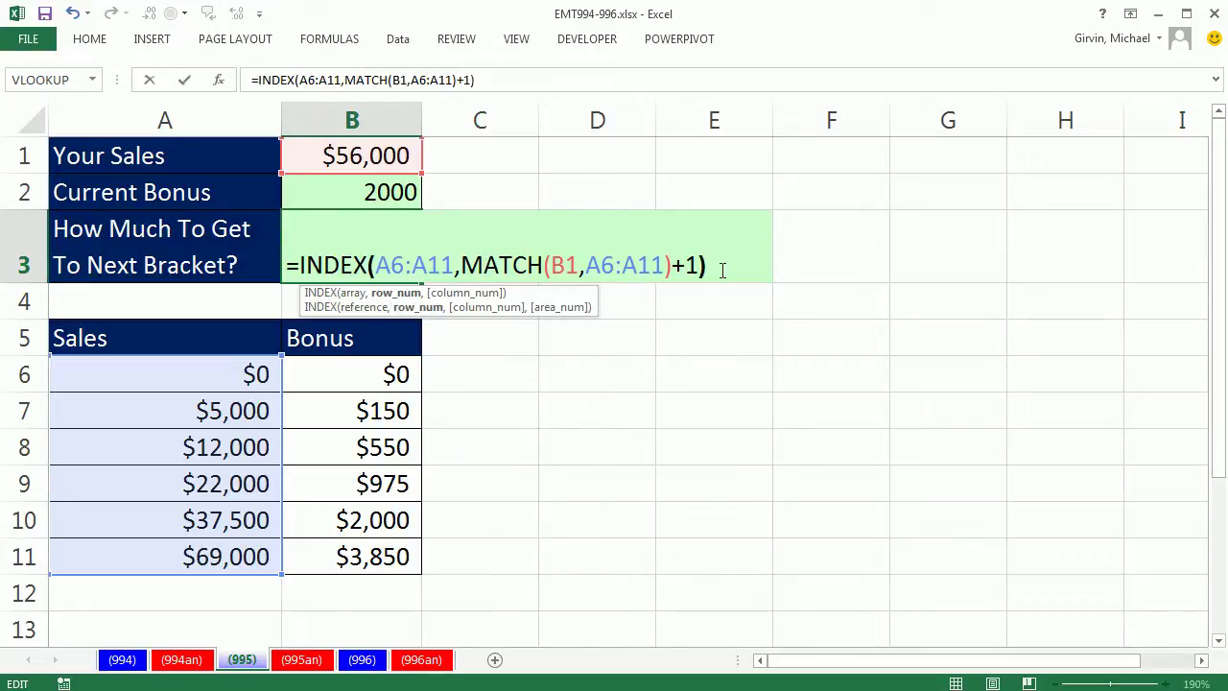
pyautogui.hotkey('ctrl', 'Return')
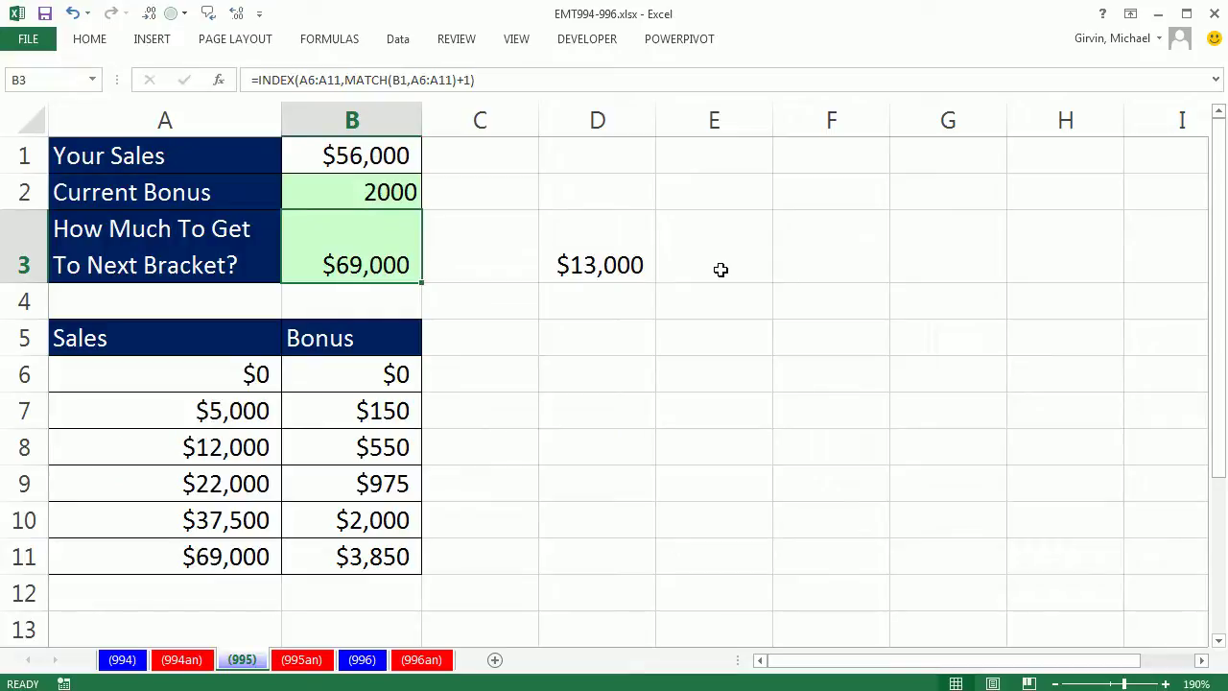
# Step: Test the INDEX formula with 2000 as the sales amount in B1 and undo the entry
pyautogui.click(338, 155)
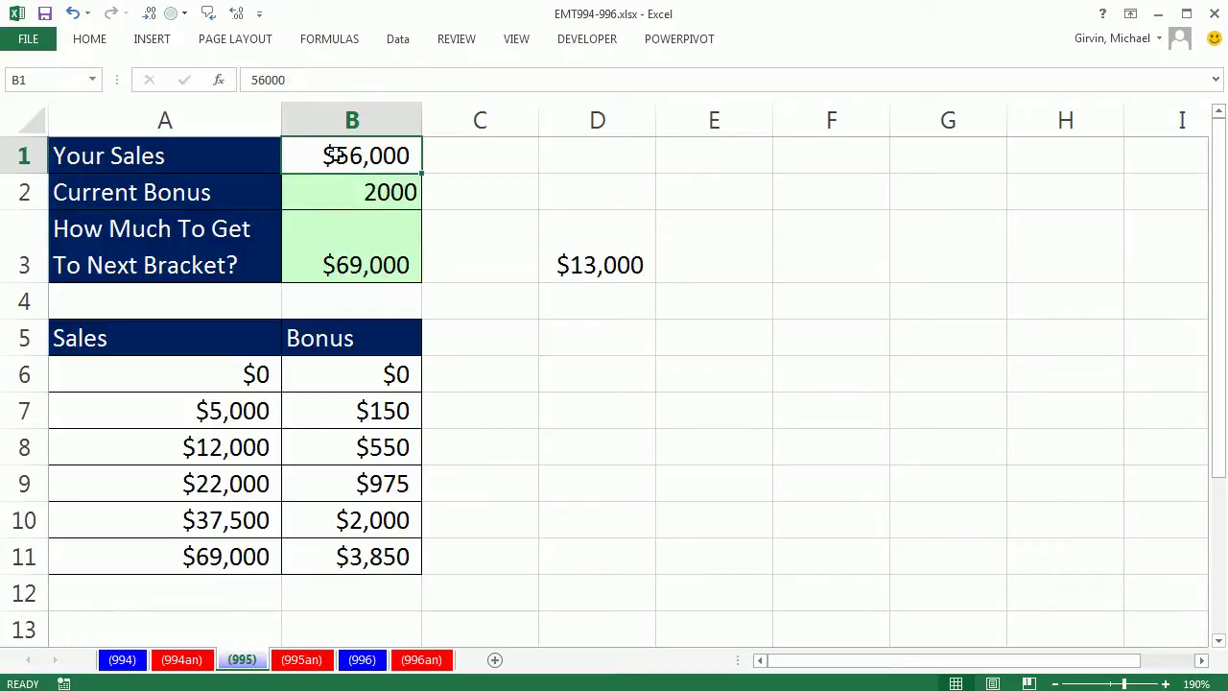
pyautogui.write('2000')
pyautogui.hotkey('ctrl', 'Return')
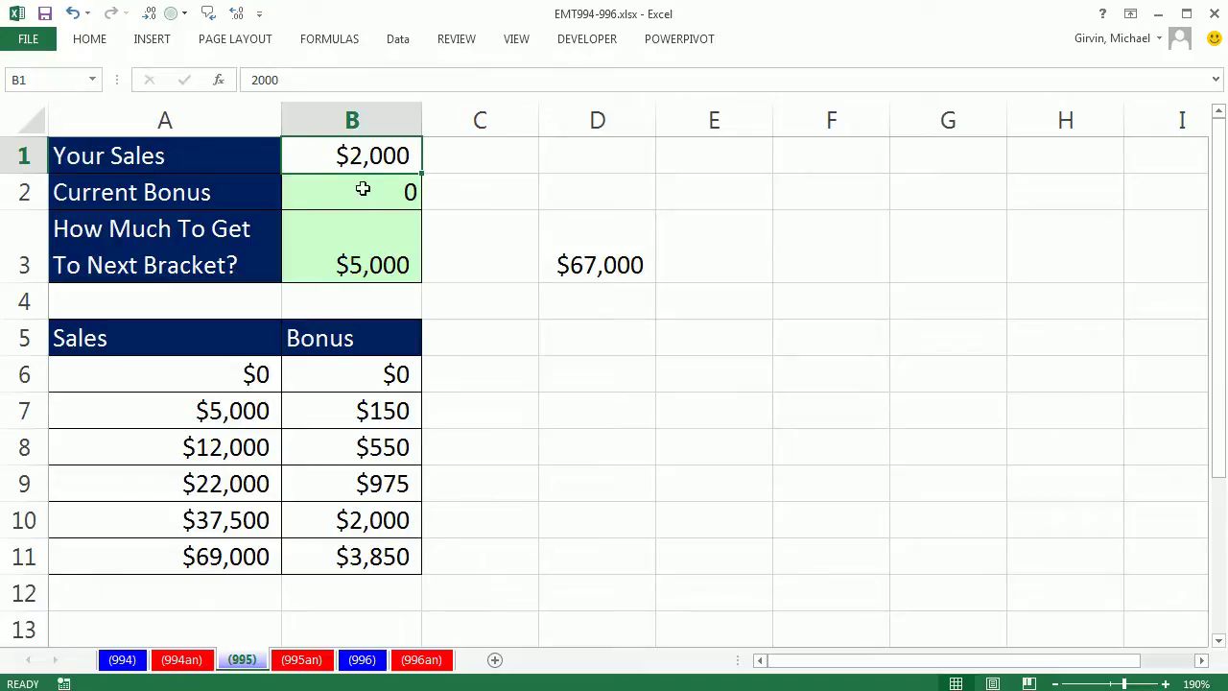
pyautogui.hotkey('ctrl', 'z')
# Step: Subtract the current sales in B1 from the INDEX result in the B3 formula
pyautogui.doubleClick(399, 247)
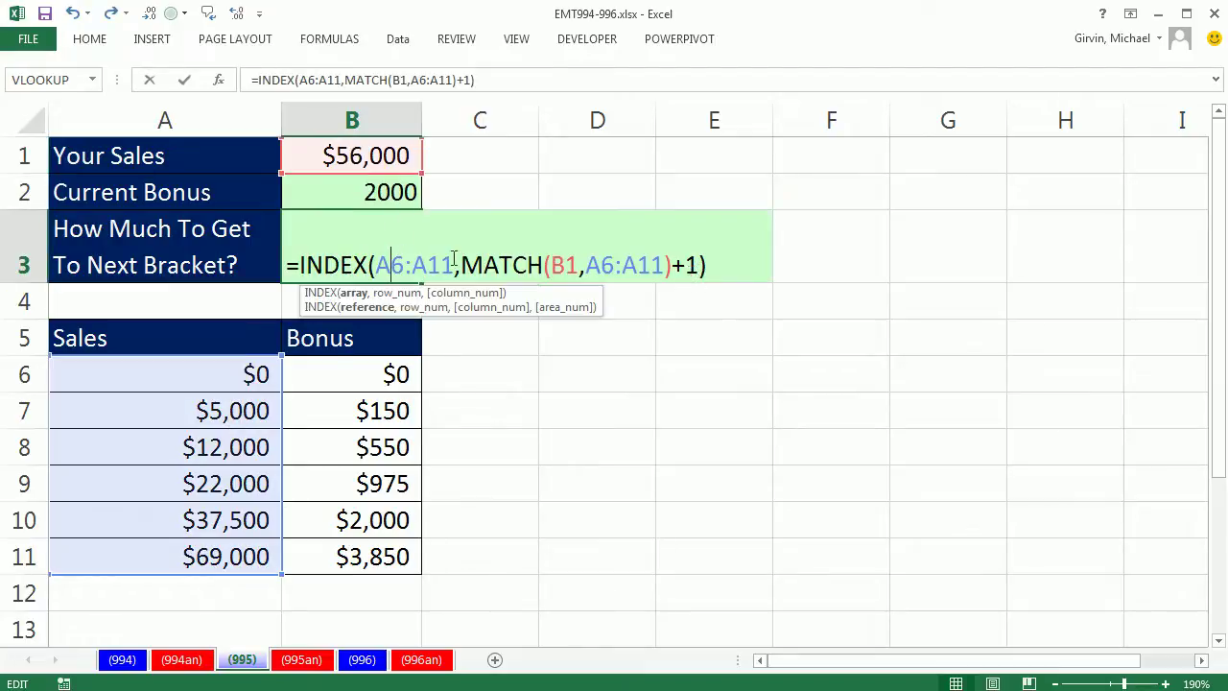
pyautogui.click(723, 268)
pyautogui.write('-')
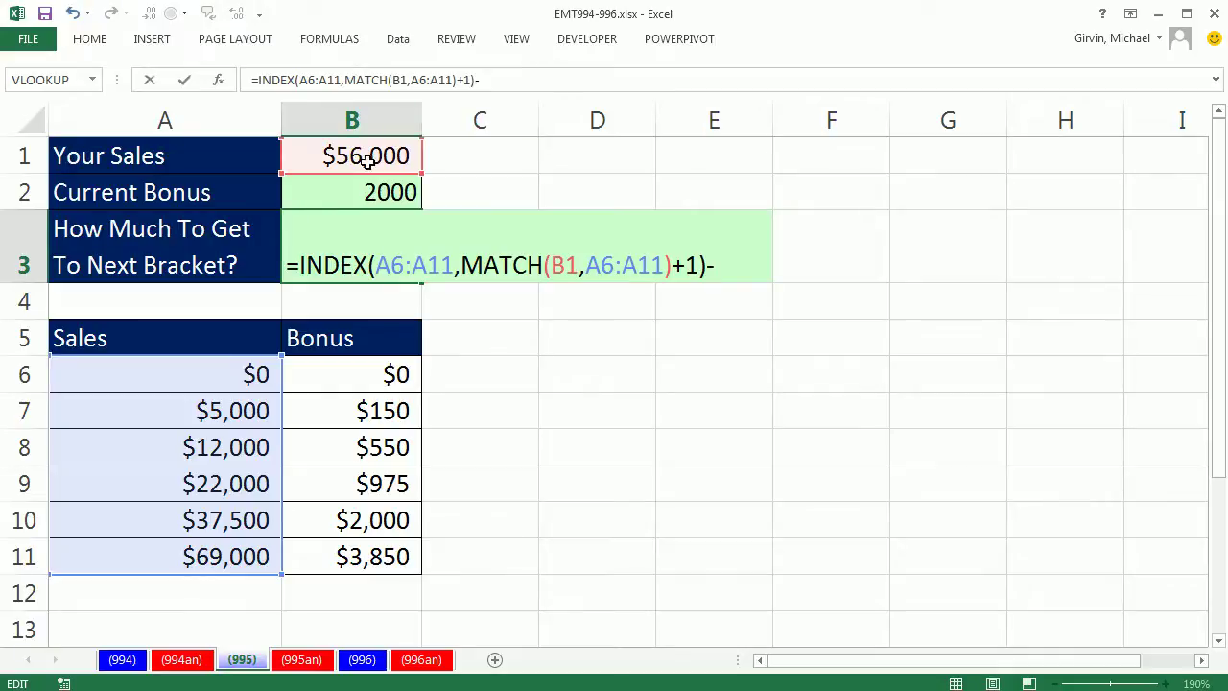
pyautogui.click(369, 161)
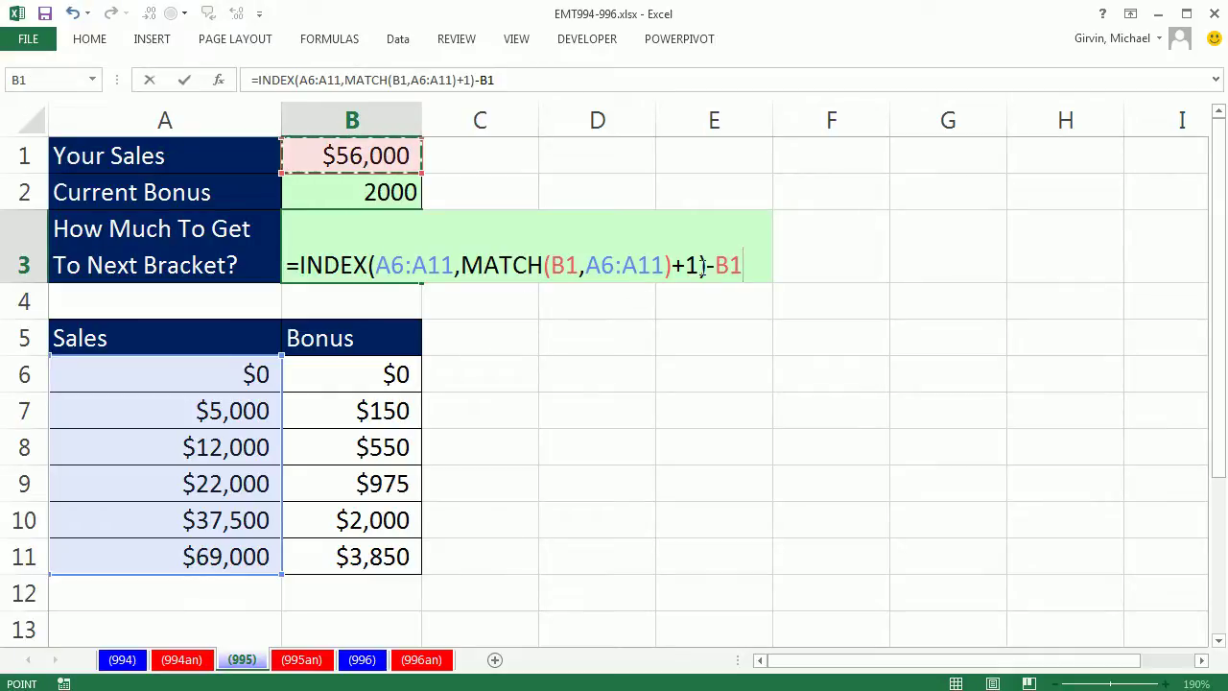
pyautogui.hotkey('ctrl', 'Return')
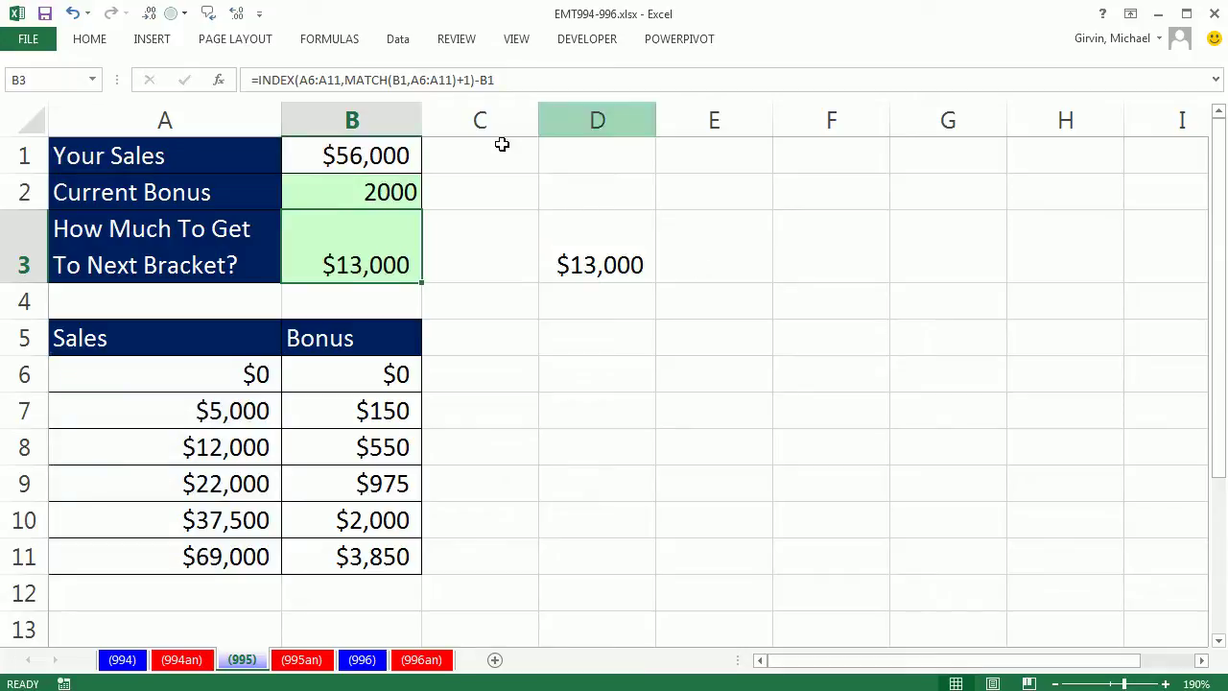
# Step: Set the sales amount in B1 to 2000 to test the completed next-bracket formula
pyautogui.click(374, 155)
pyautogui.write('2000')
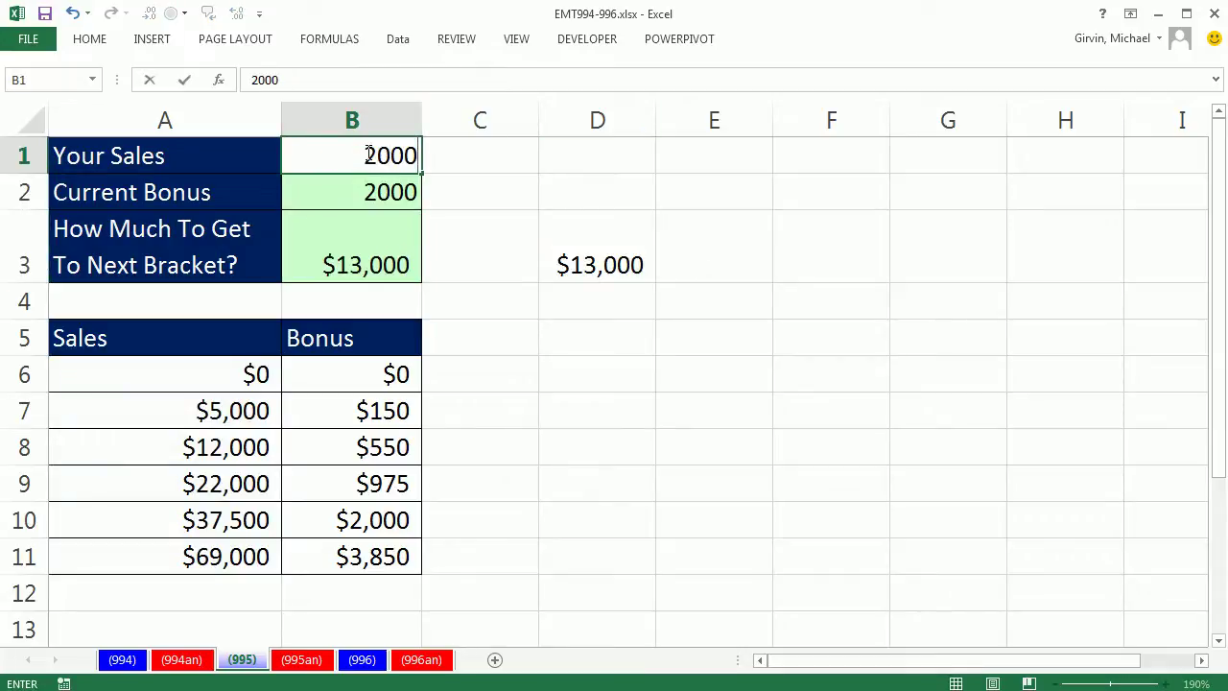
pyautogui.hotkey('ctrl', 'Return')
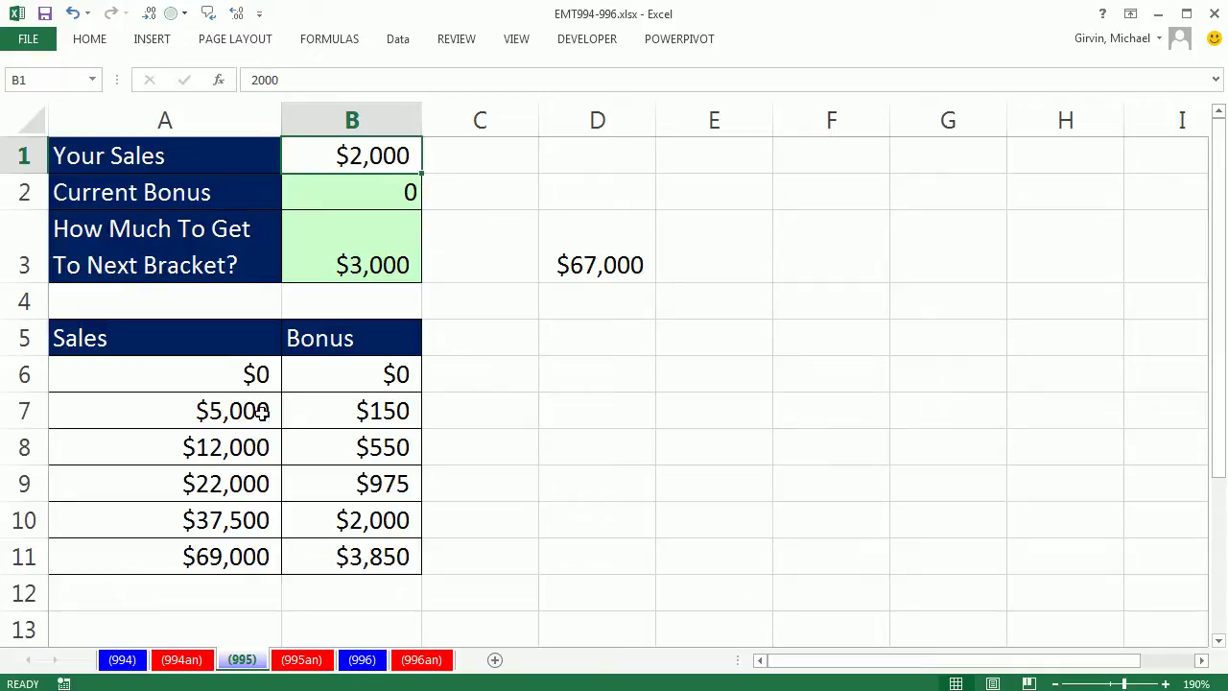
# Step: Open the next-bracket formula in B3 for editing to review its references
pyautogui.click(370, 235)
pyautogui.press('F2')
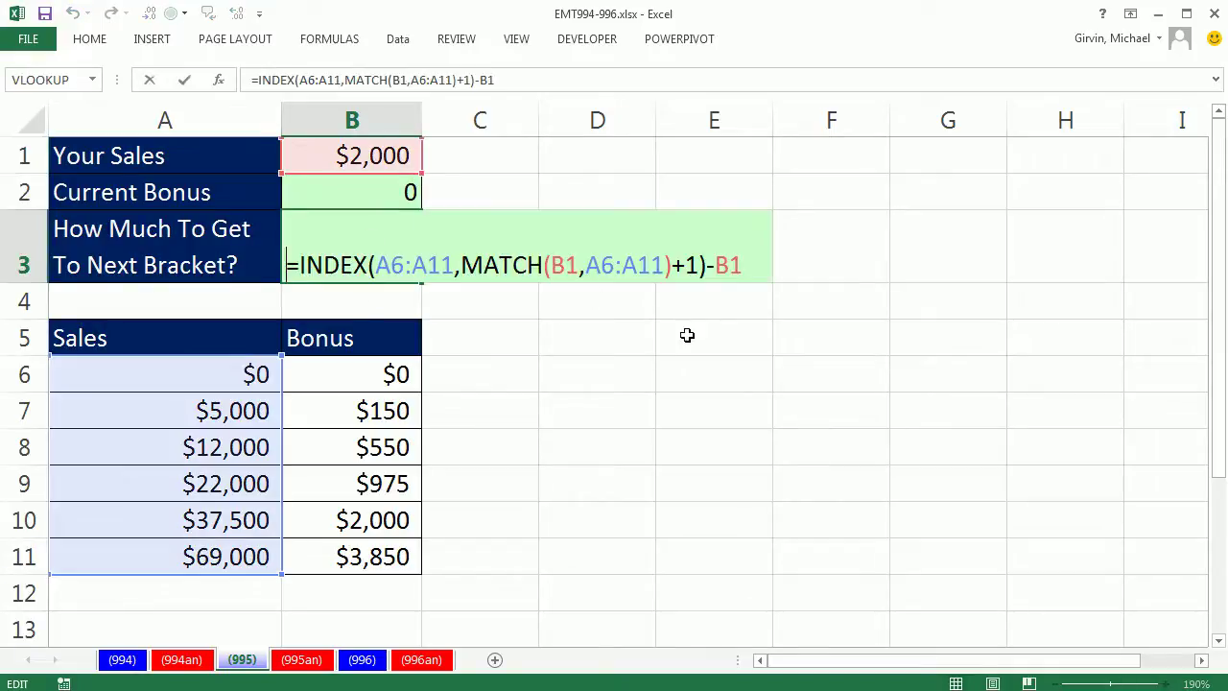